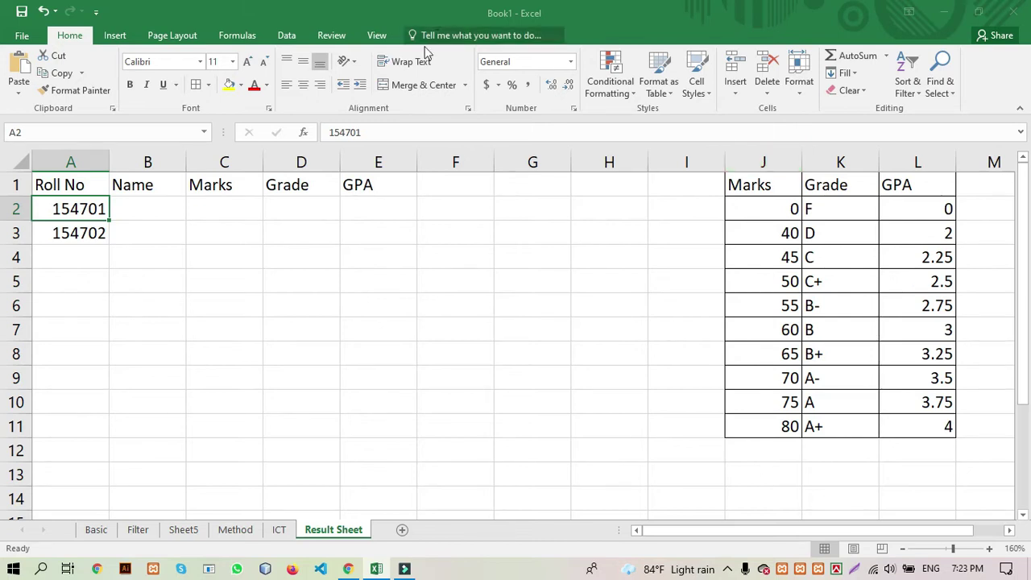
Make the header cells A1:E1 and the grading table headers J1:L1 bold
left_click(66, 185)
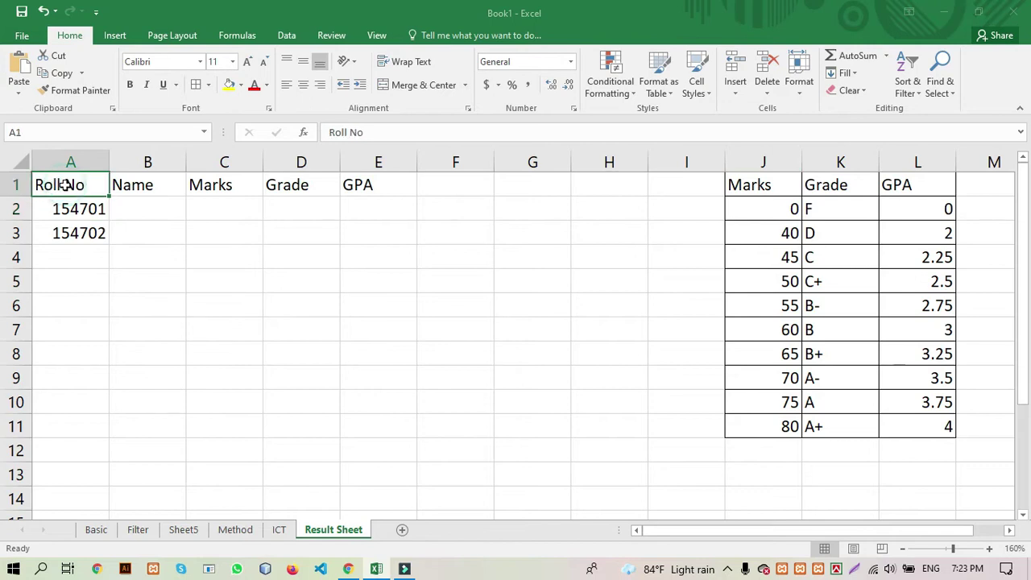
left_click_drag(66, 184, 341, 185)
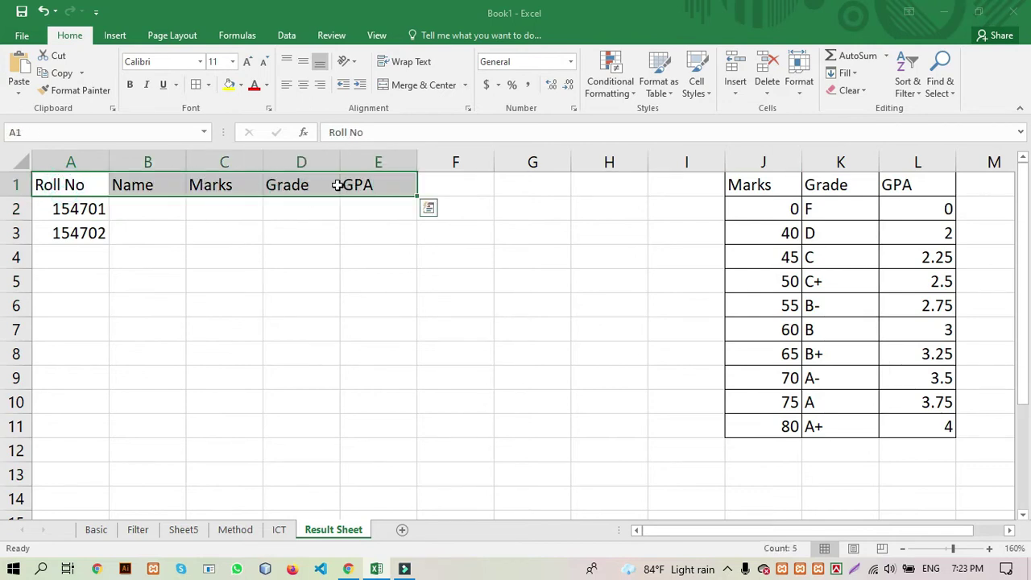
left_click(133, 86)
left_click_drag(746, 182, 888, 186)
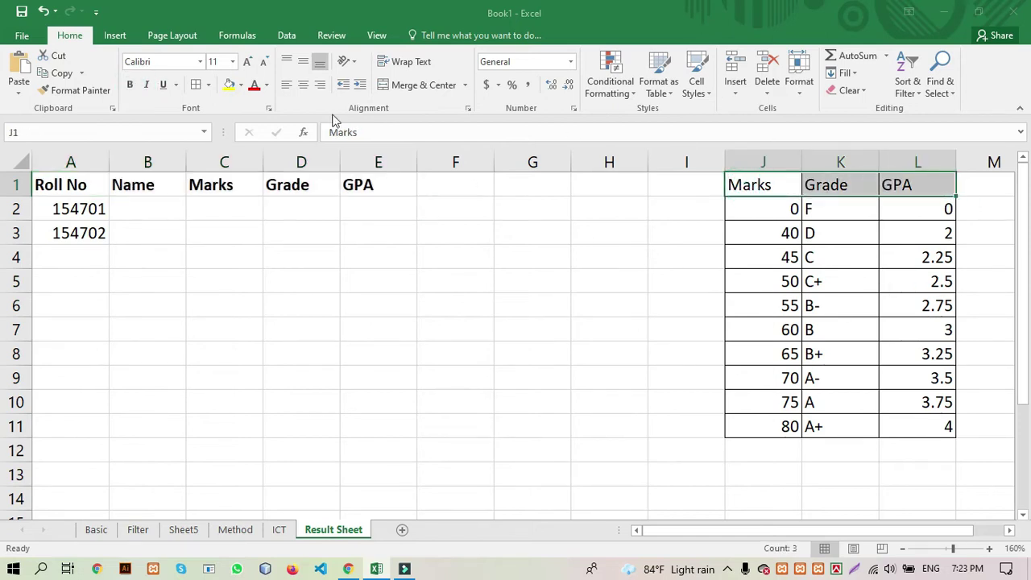
left_click(130, 85)
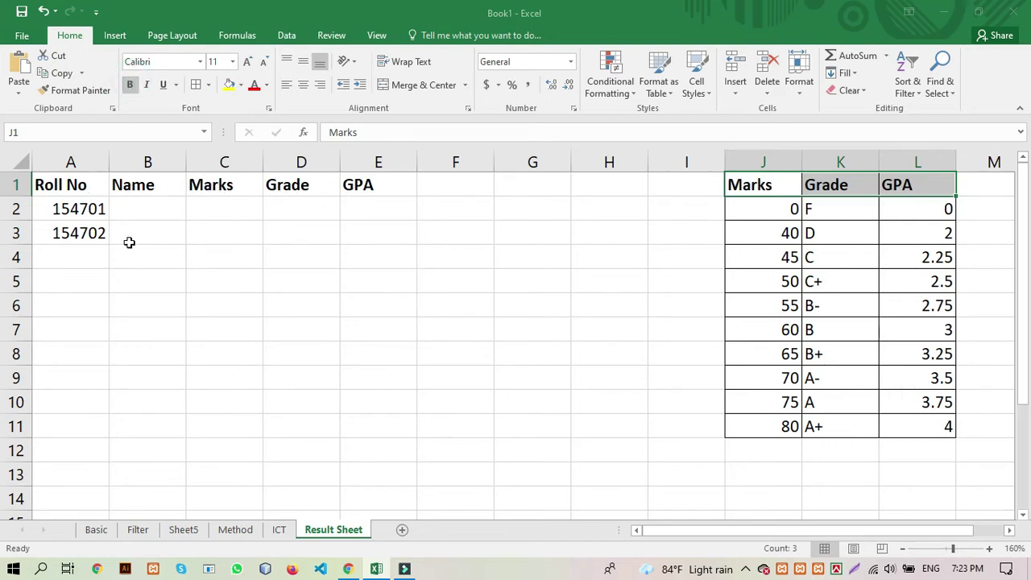
Extend the roll number series from A2:A3 down to A13 and enter the first three student names in B2:B4
left_click_drag(87, 206, 93, 479)
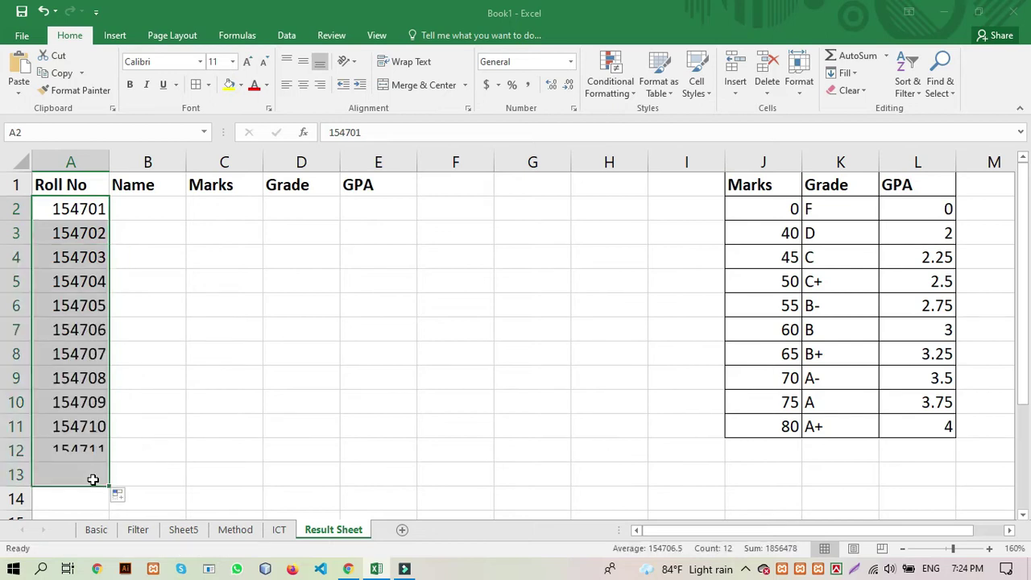
left_click(157, 213)
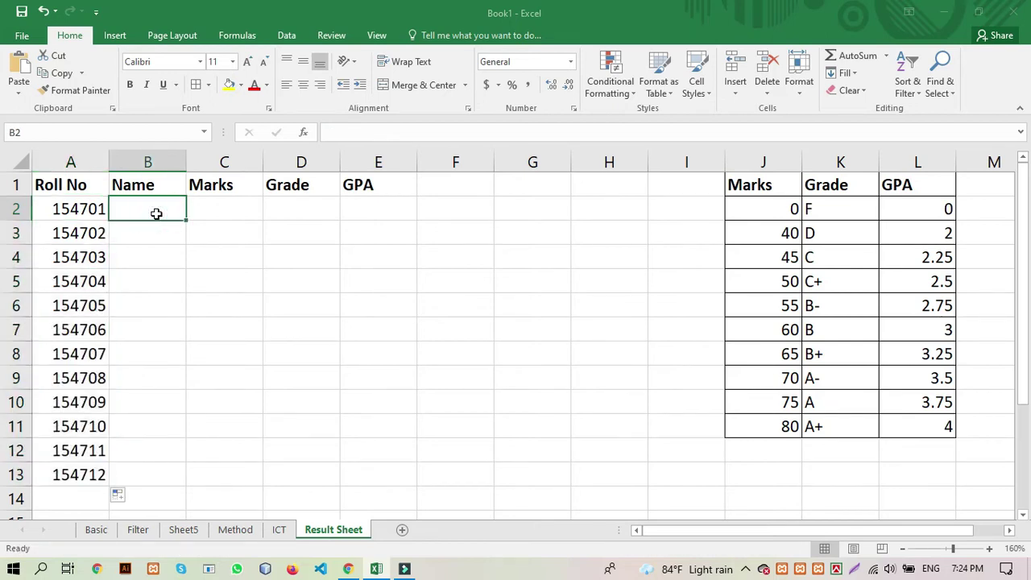
type("Hasan")
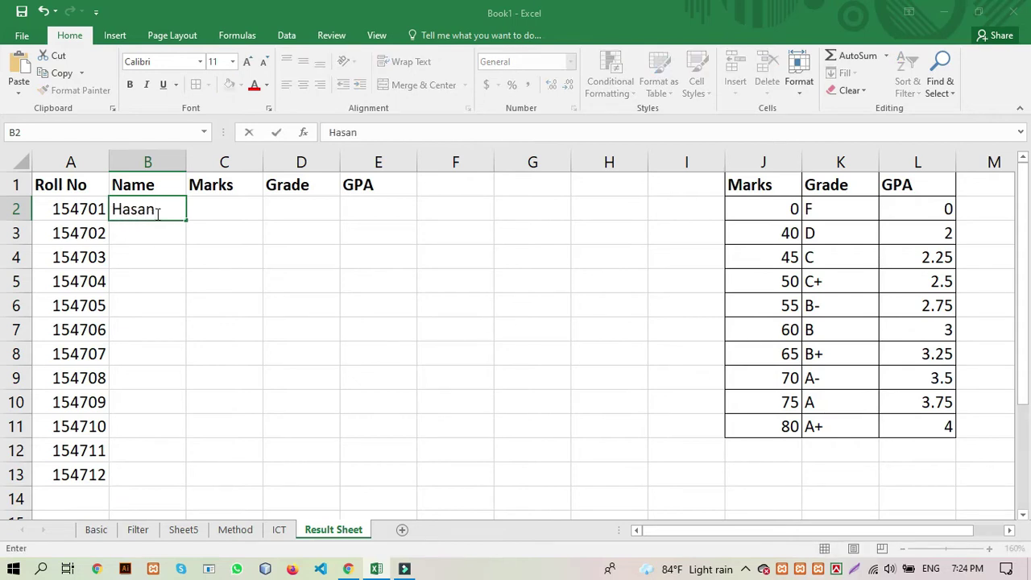
key("Return")
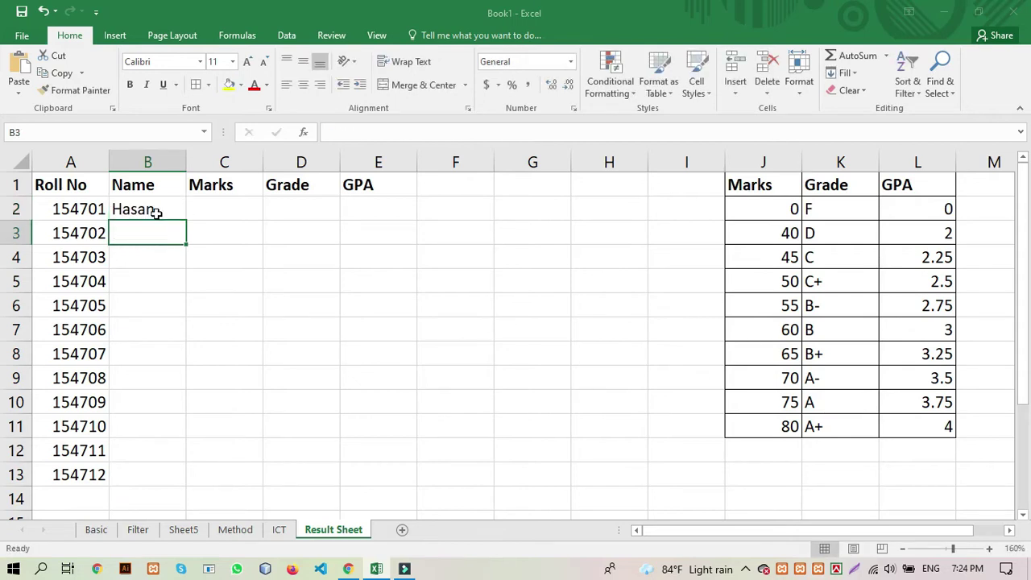
type("Nabil")
key("Return")
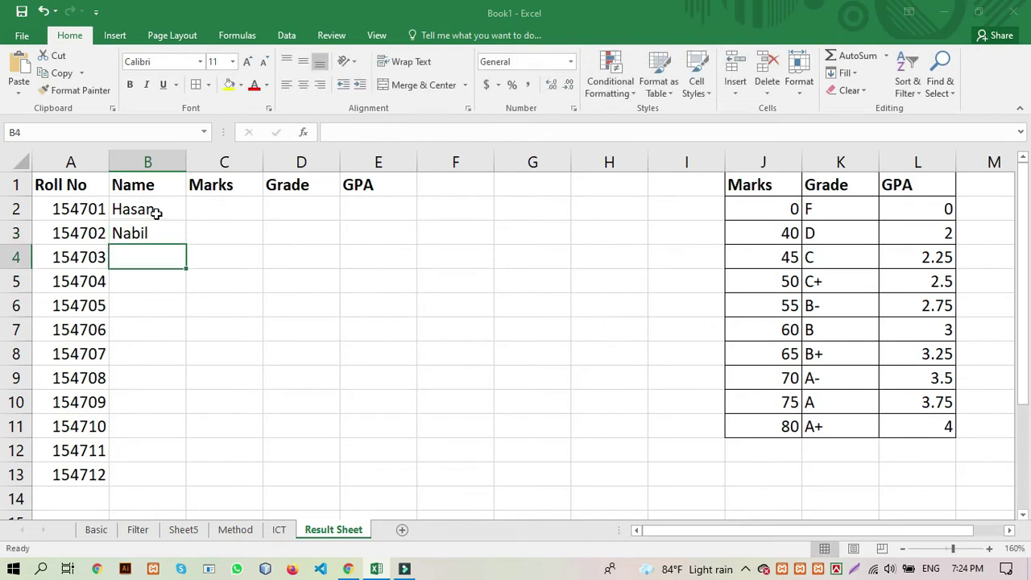
type("Tania")
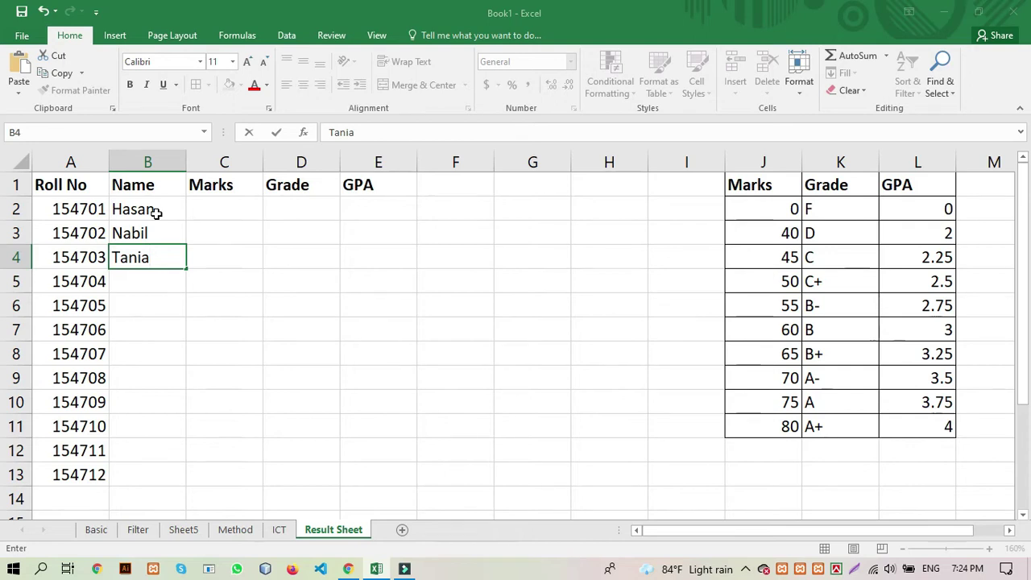
key("Return")
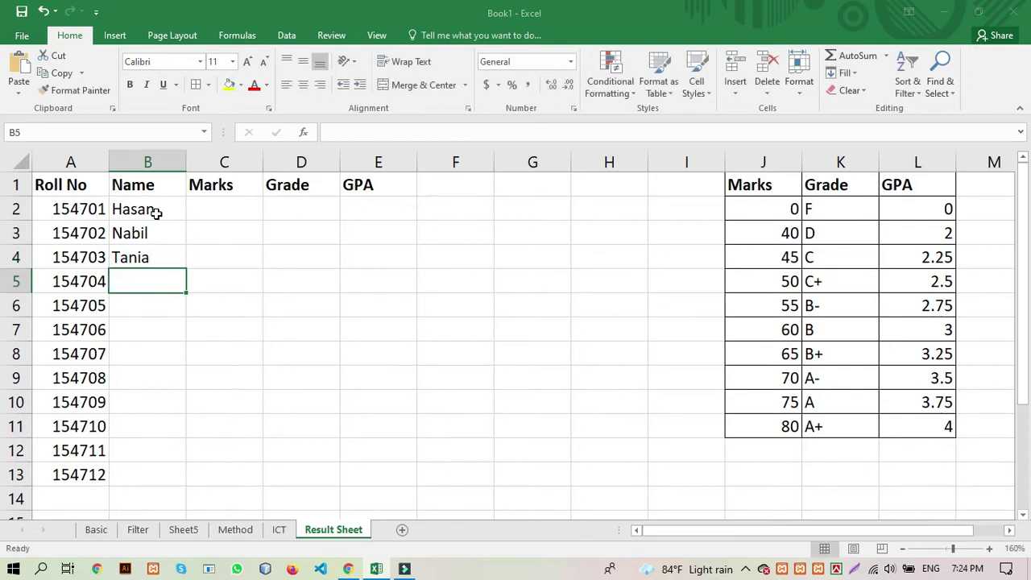
Enter the next four student names in the Name column, cells B5:B8
type("Kamrul")
key("Return")
type("Jamal")
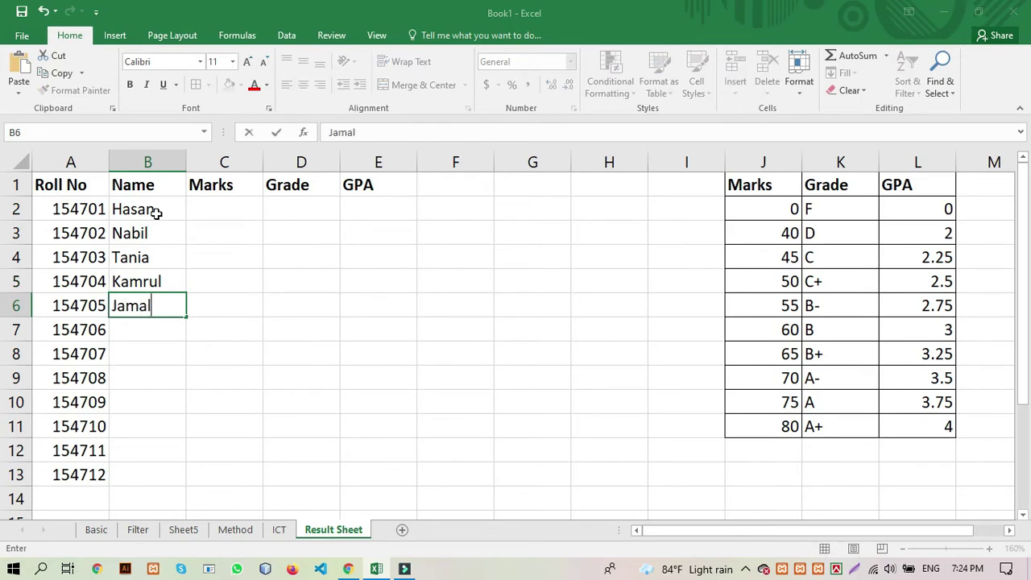
key("Return")
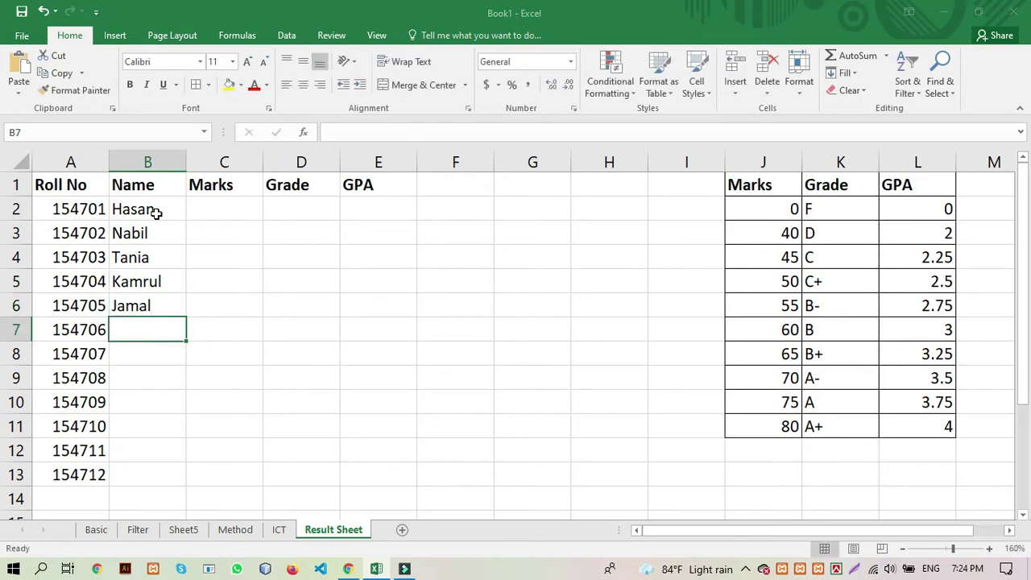
type("Nitu")
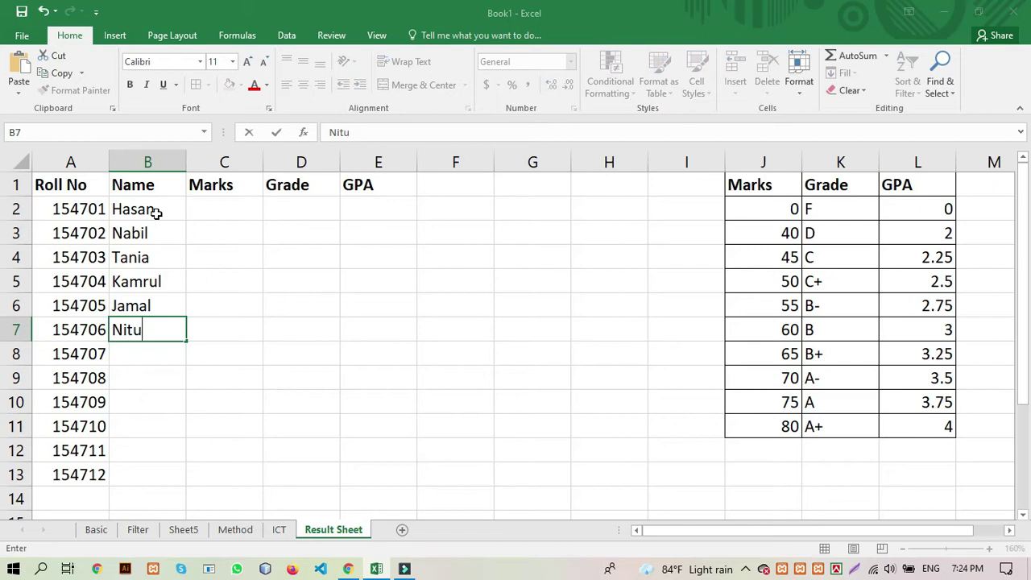
key("Return")
type("R")
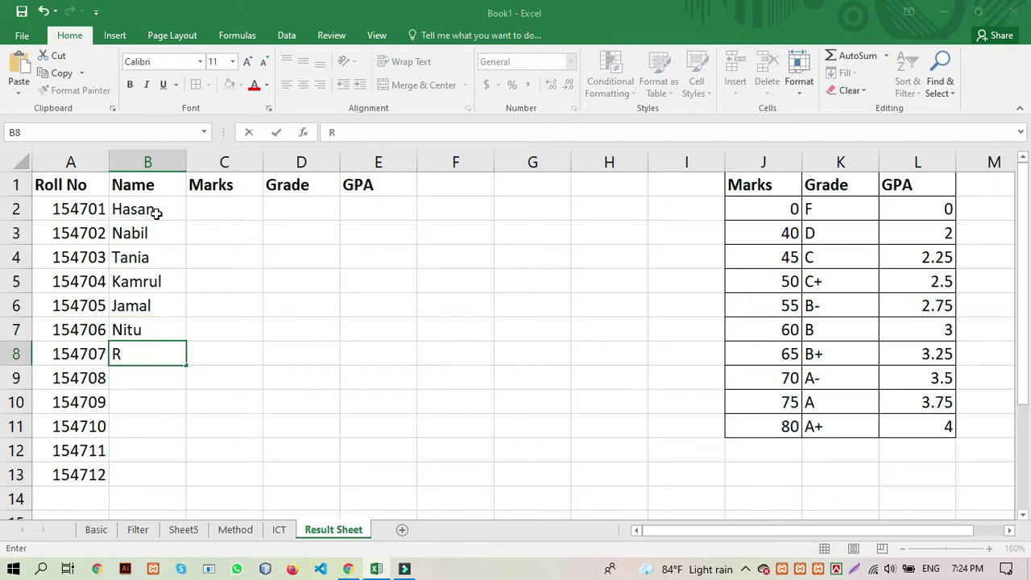
type("itu")
key("Return")
Enter the remaining five student names in the Name column, cells B9:B13
type("Rina")
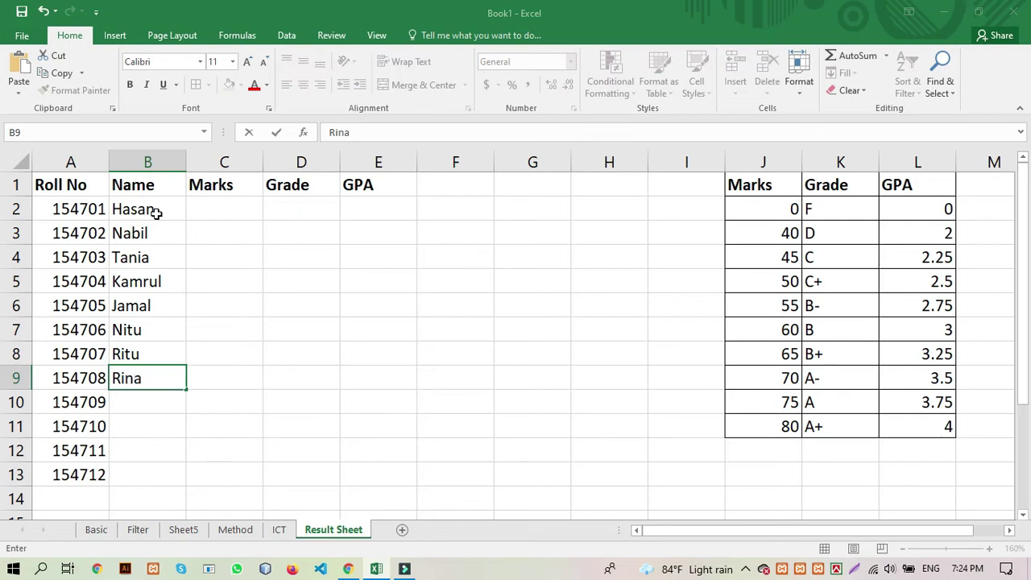
key("Return")
type("Mina")
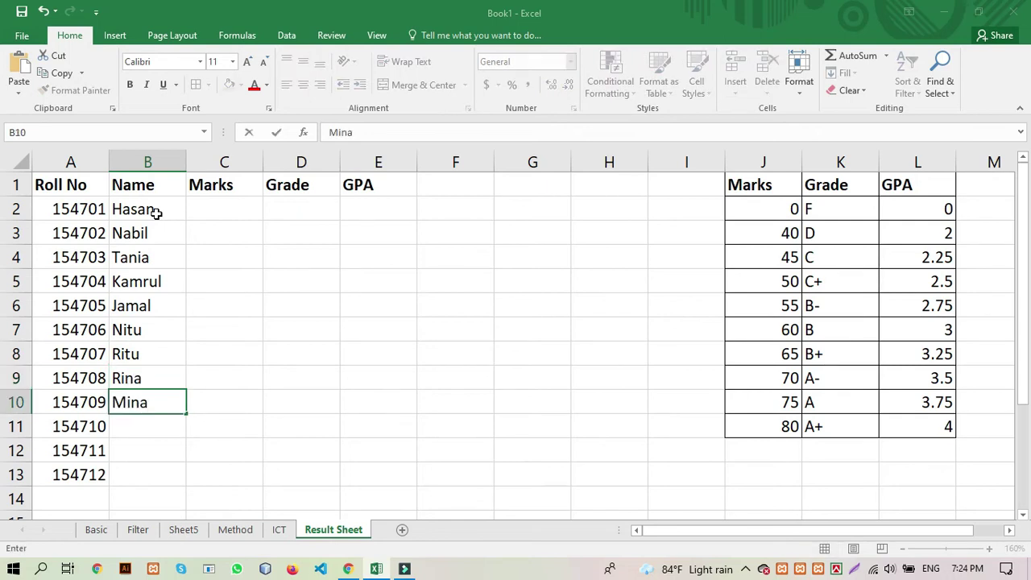
key("Return")
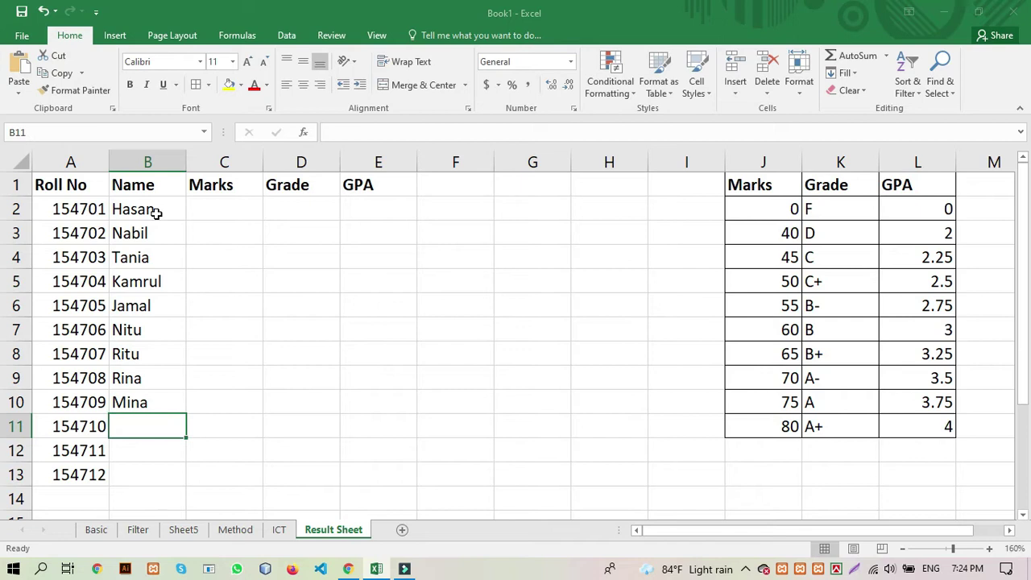
type("Masud")
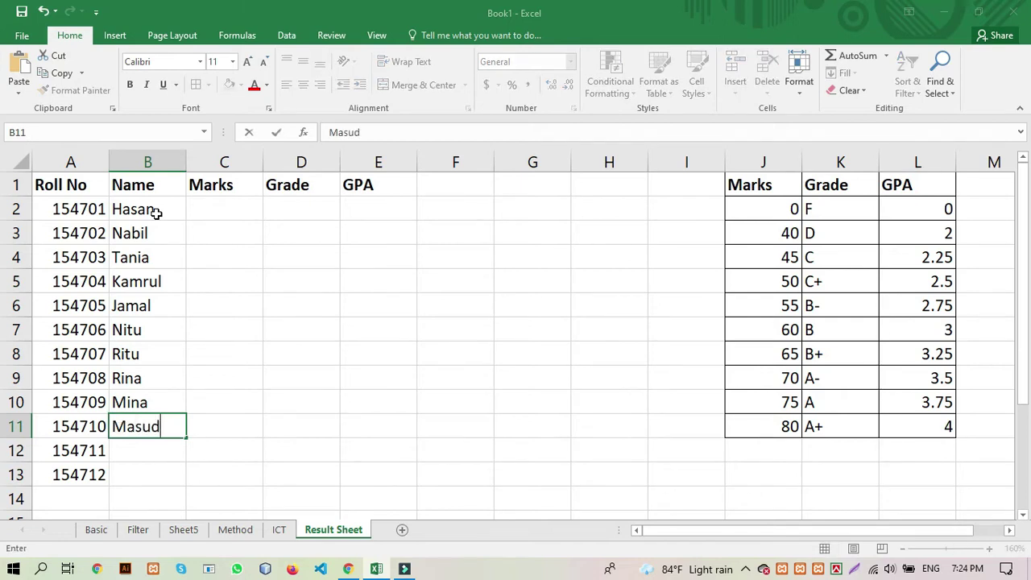
key("Return")
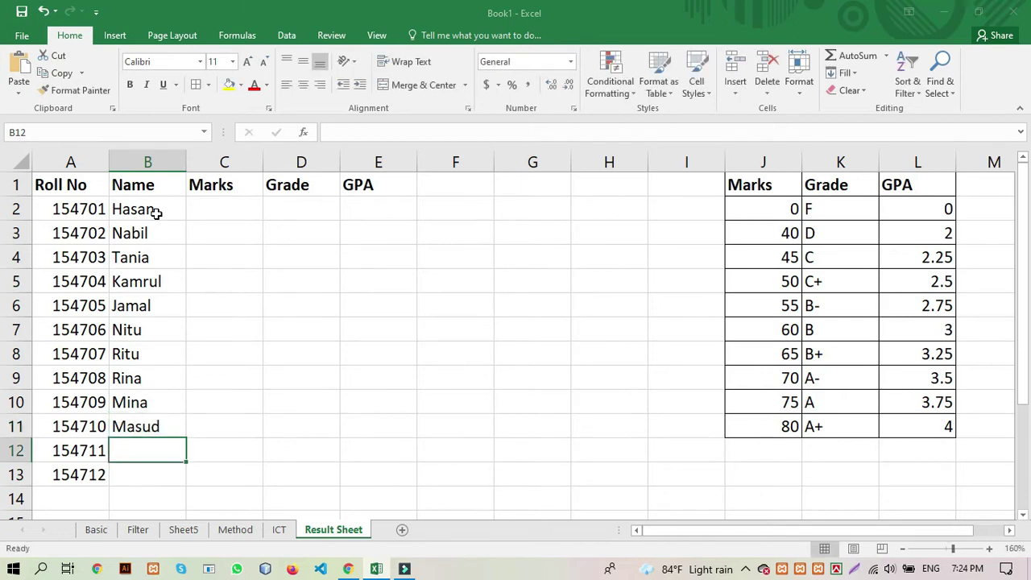
type("Tareq")
key("Return")
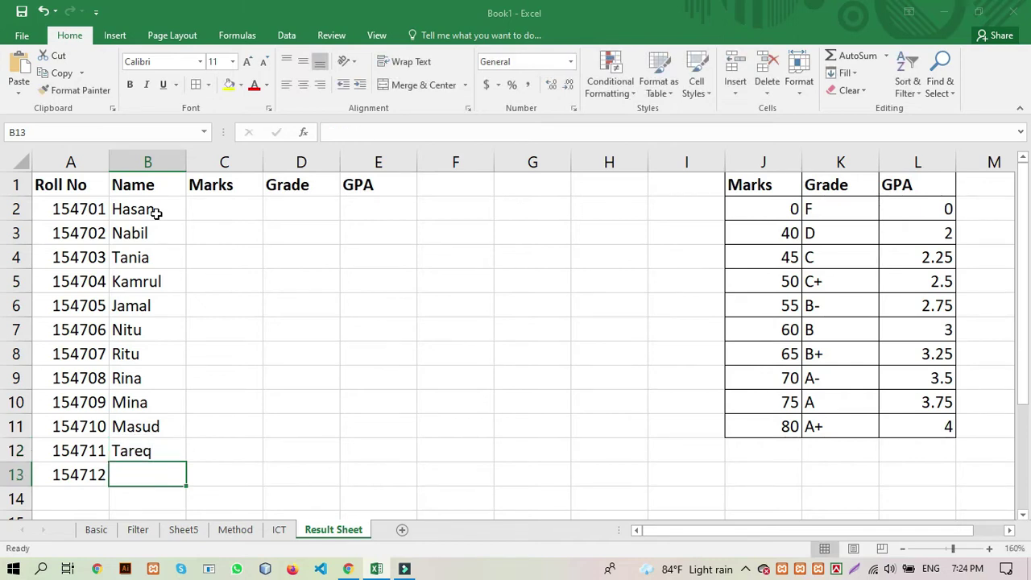
type("Kamal")
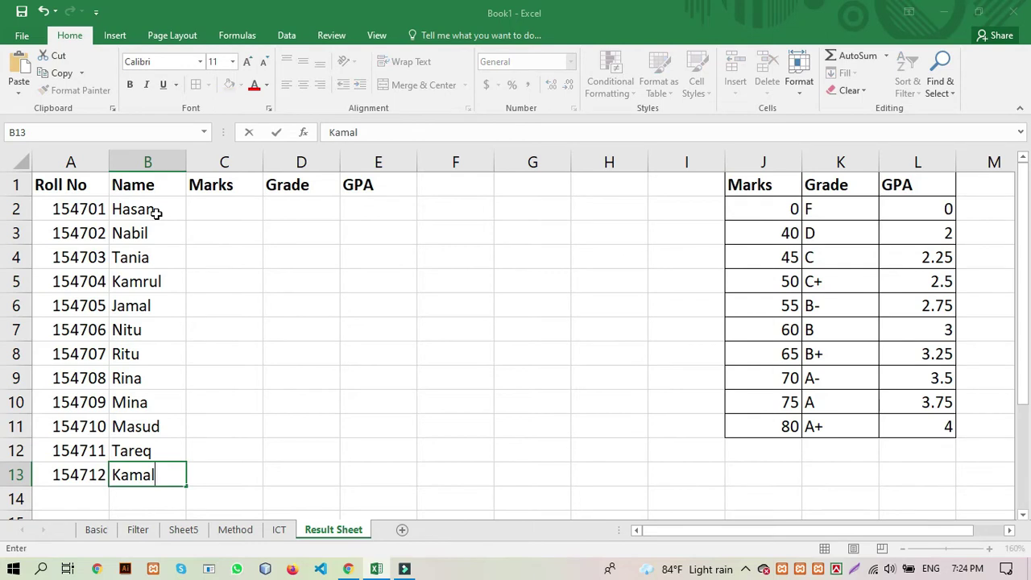
Enter the marks 81, 75 and 71 in cells C2:C4
left_click(220, 211)
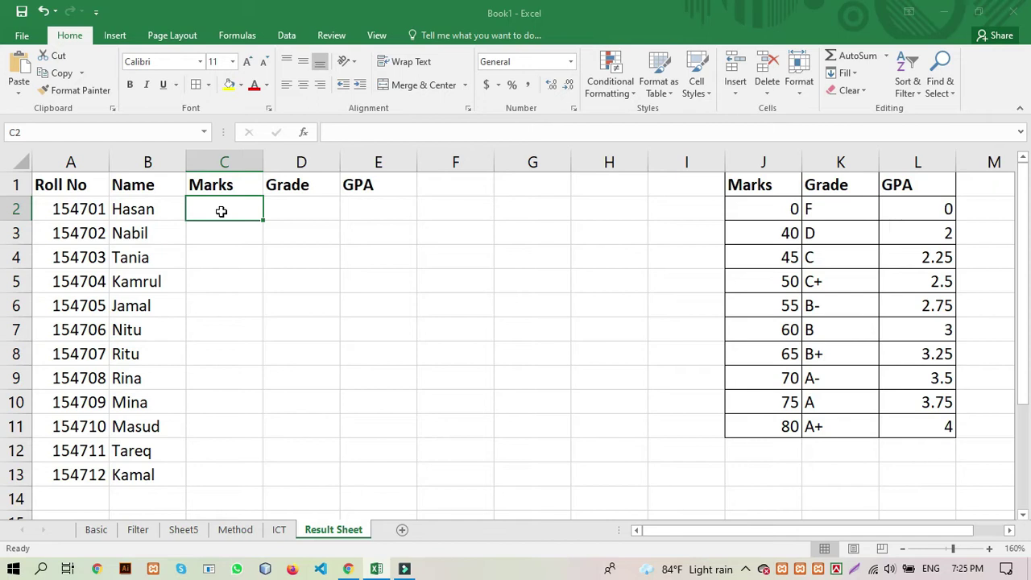
double_click(221, 211)
type("80")
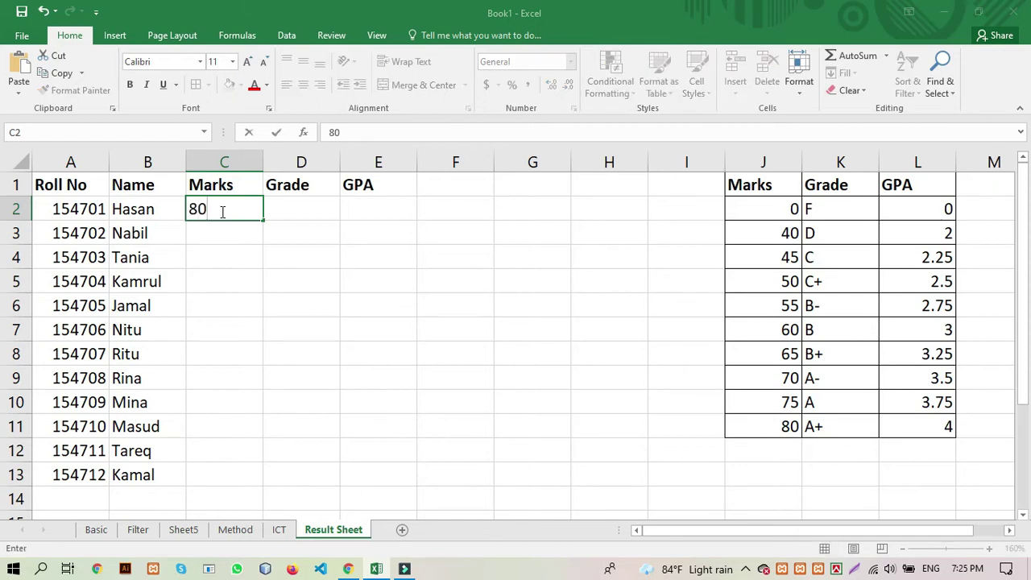
key("BackSpace")
type("1")
key("Return")
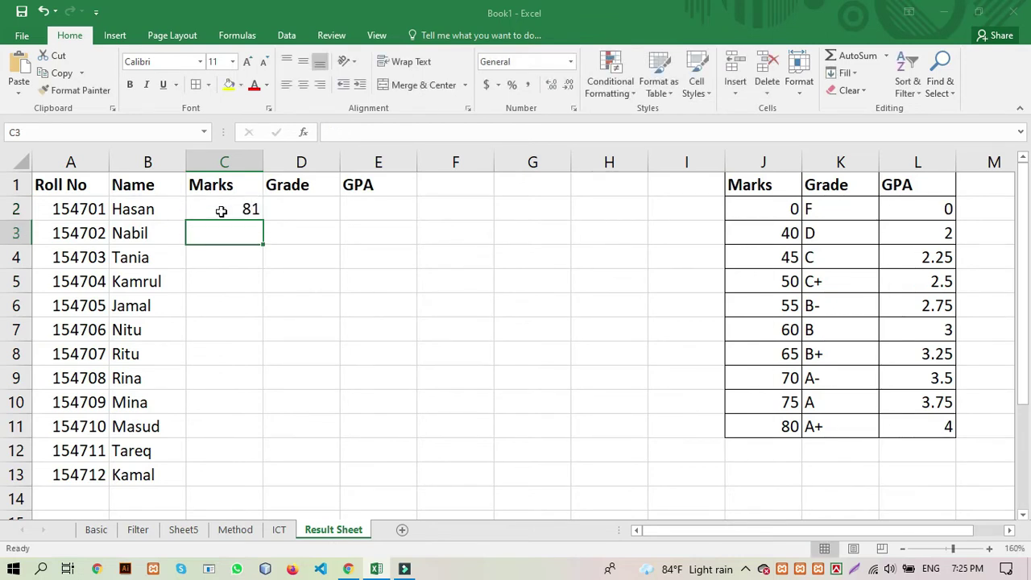
type("75")
key("Return")
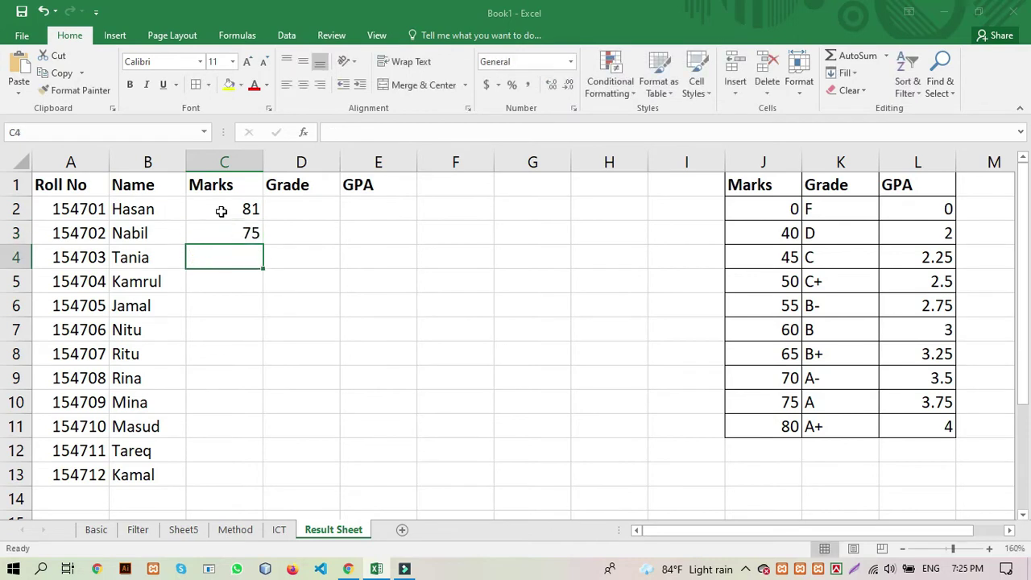
type("71")
key("Return")
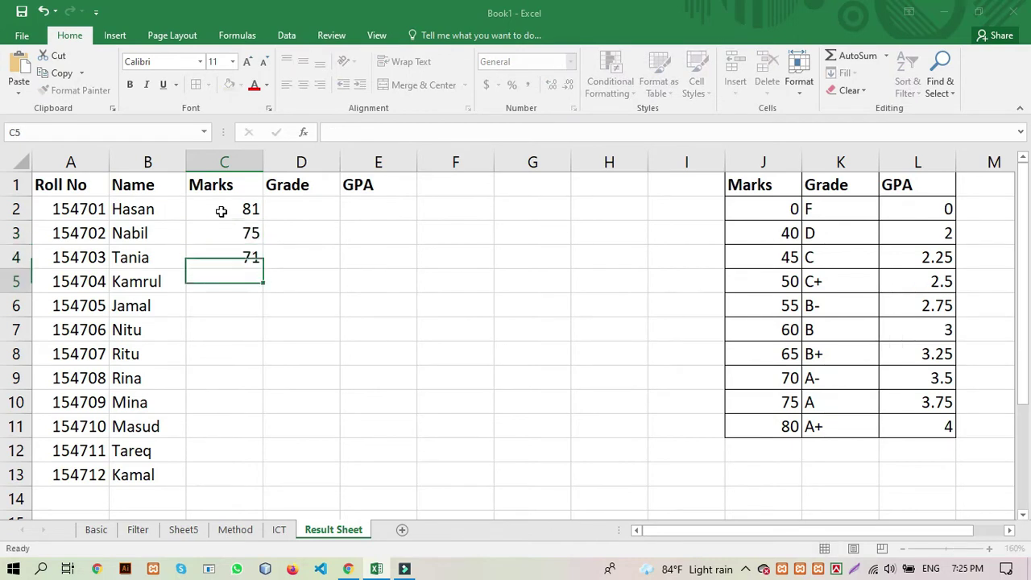
Enter the marks 64, 25, 85 and 95 in cells C5:C8
type("64")
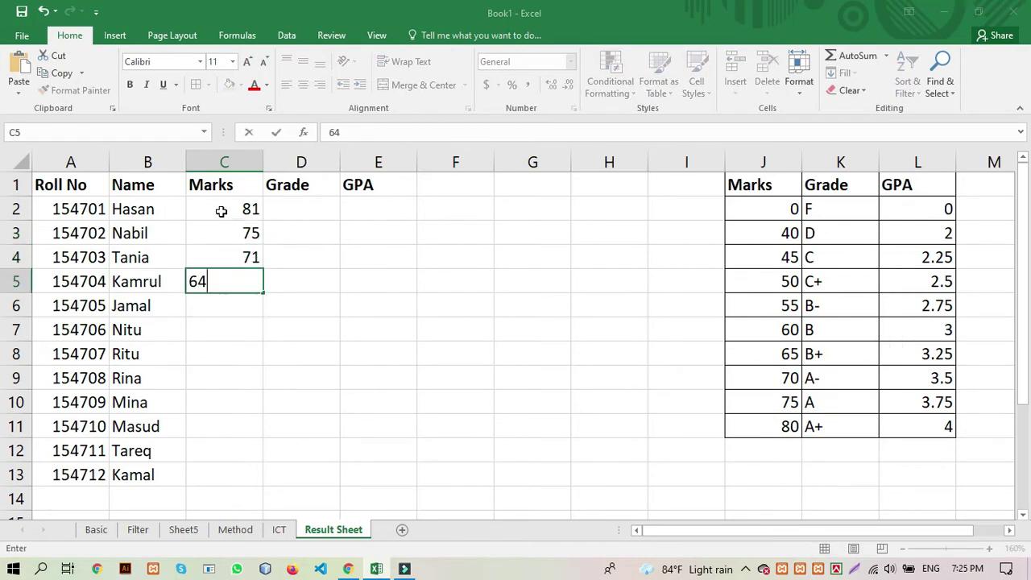
key("Return")
type("25")
key("Return")
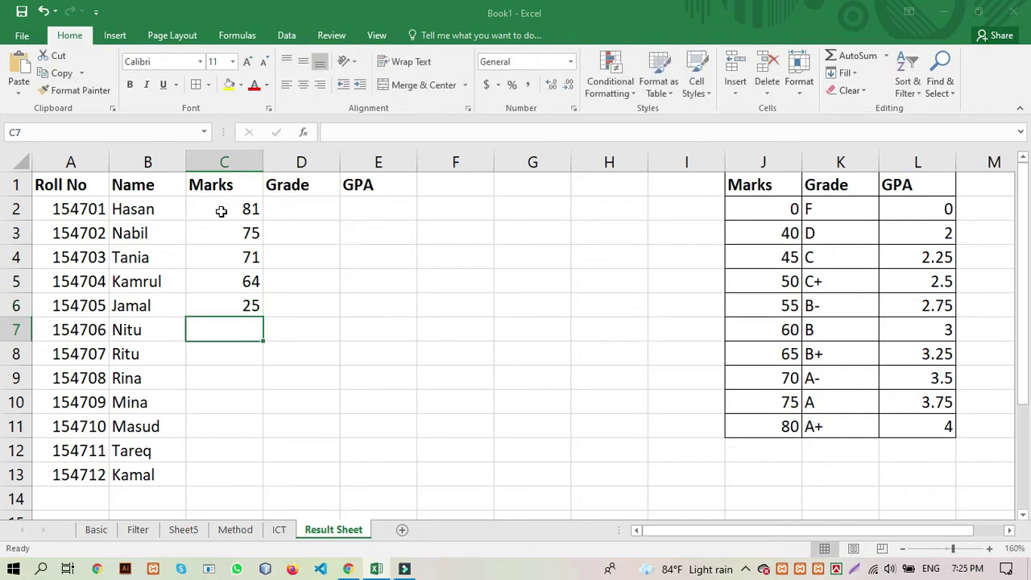
type("85")
key("Return")
type("95")
key("Return")
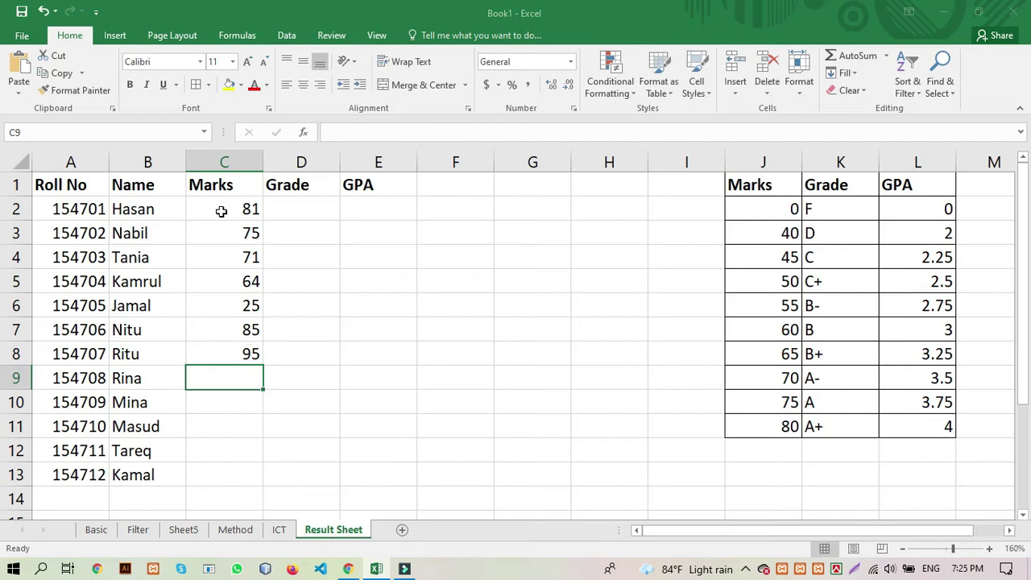
Enter the marks 42, 50, 56 and 64 in cells C9:C12
type("42")
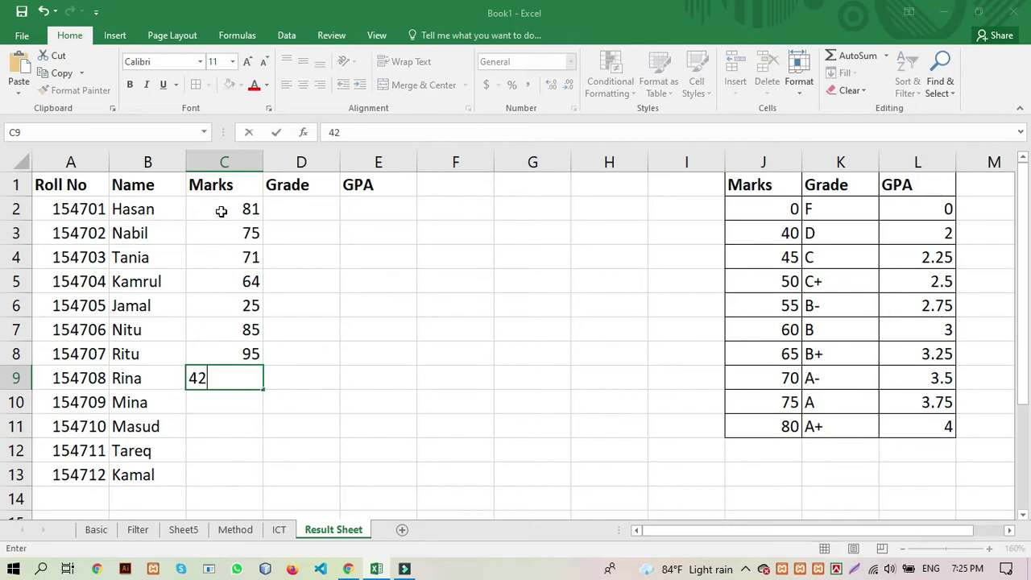
key("Return")
type("50")
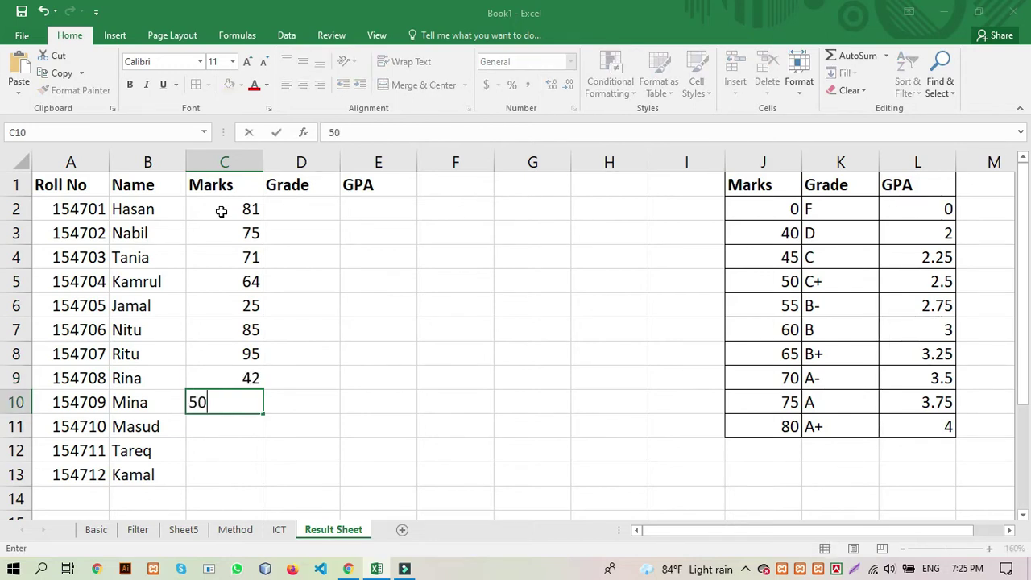
key("Return")
type("56")
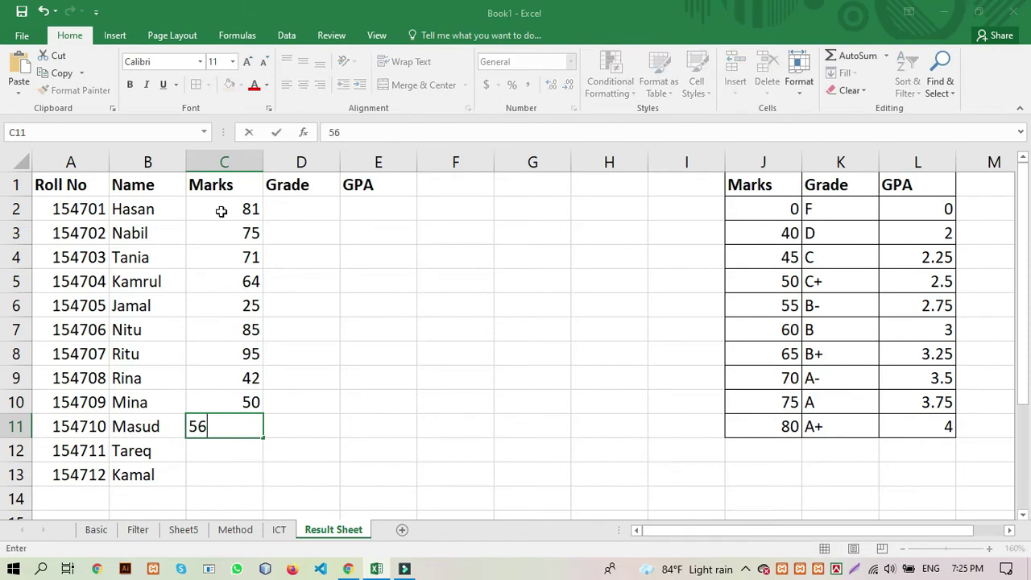
key("Return")
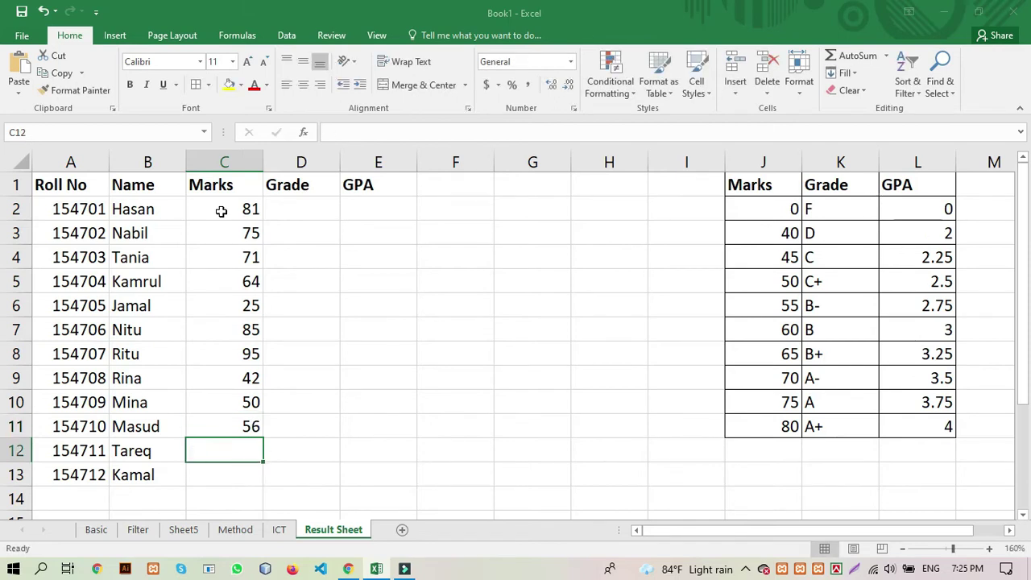
type("64")
key("Return")
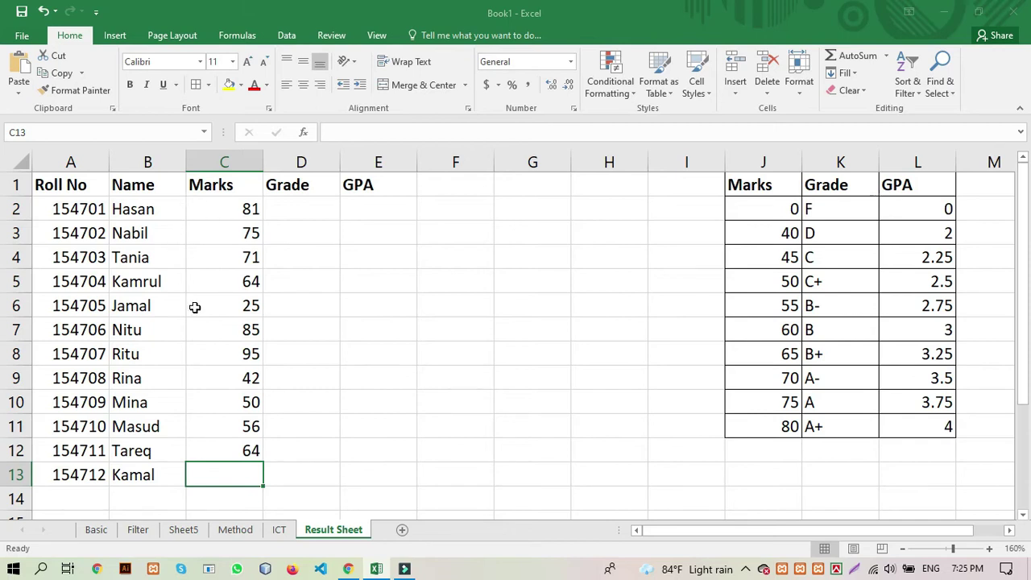
Change the mark in cell C12 to 66 and enter 48 in cell C13
left_click(230, 451)
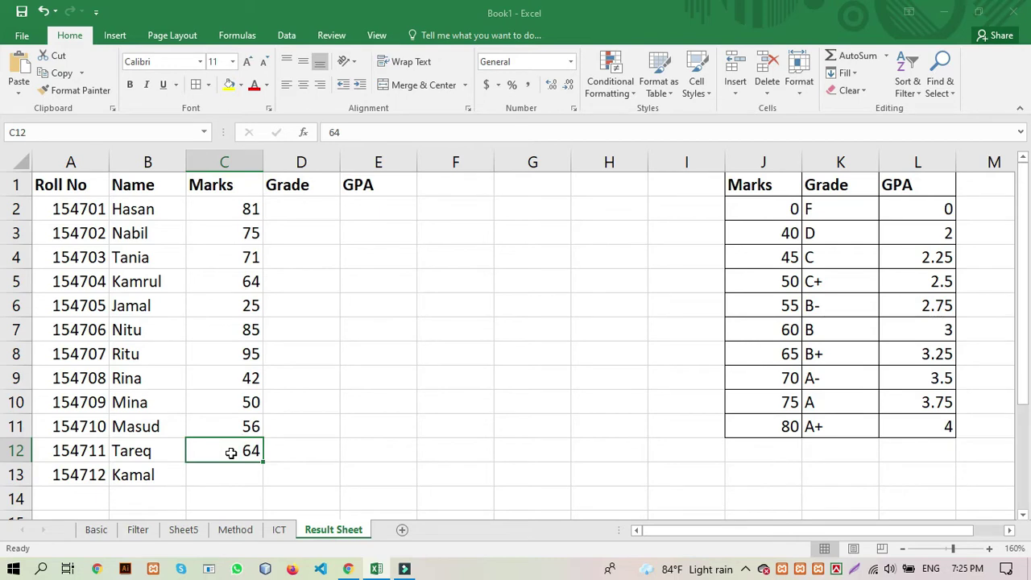
type("66")
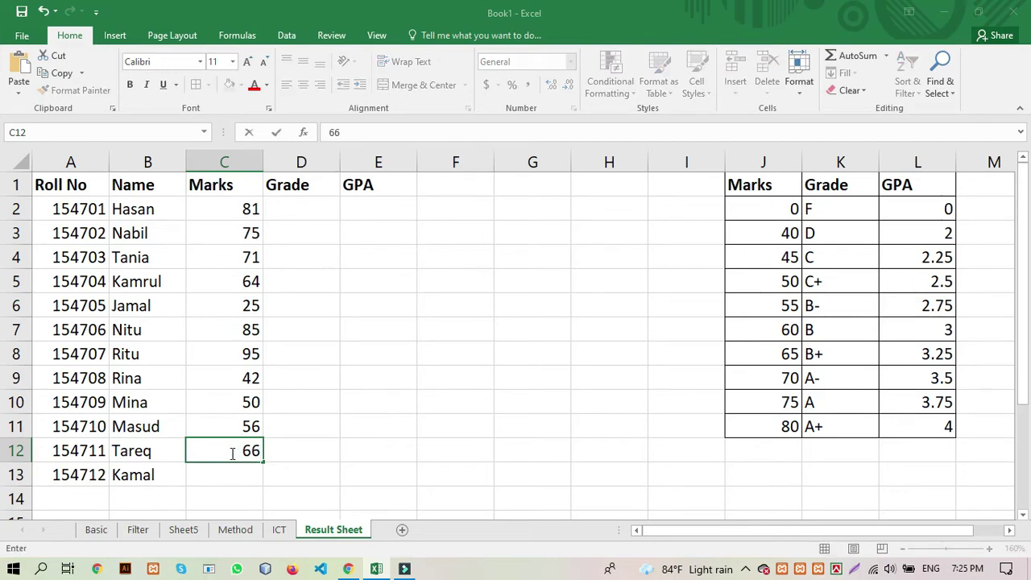
key("Return")
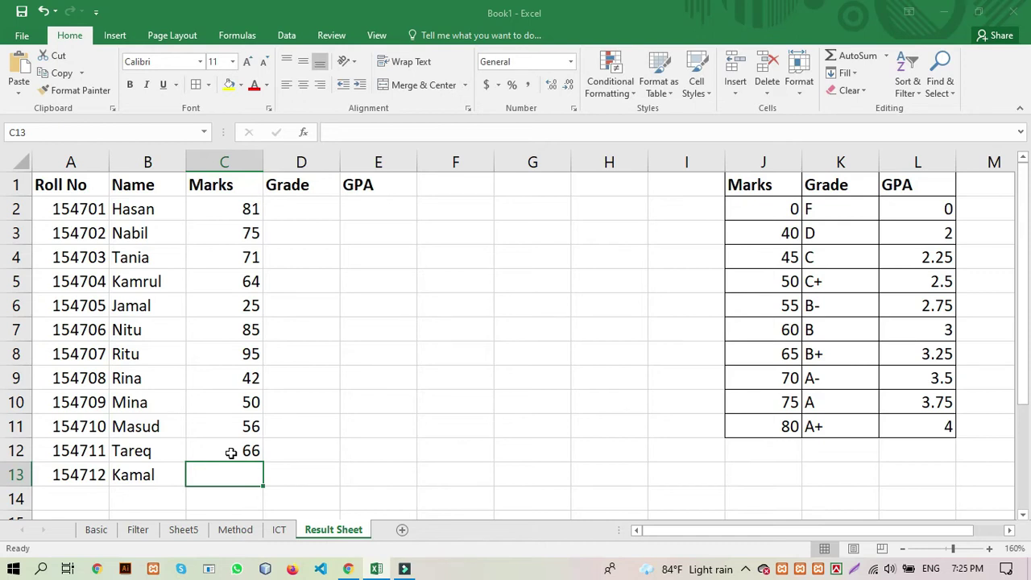
type("3")
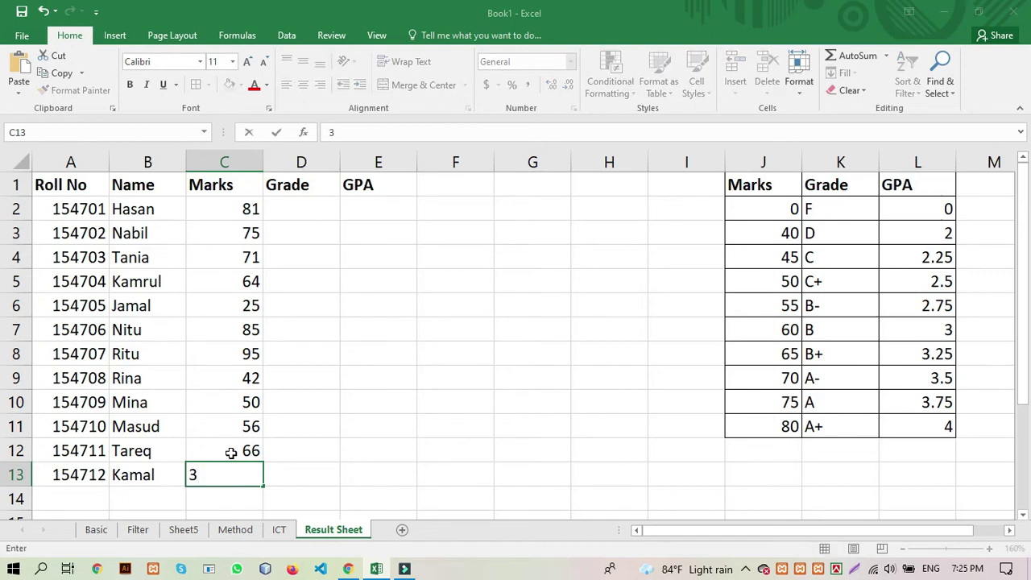
key("BackSpace")
type("48")
left_click(463, 272)
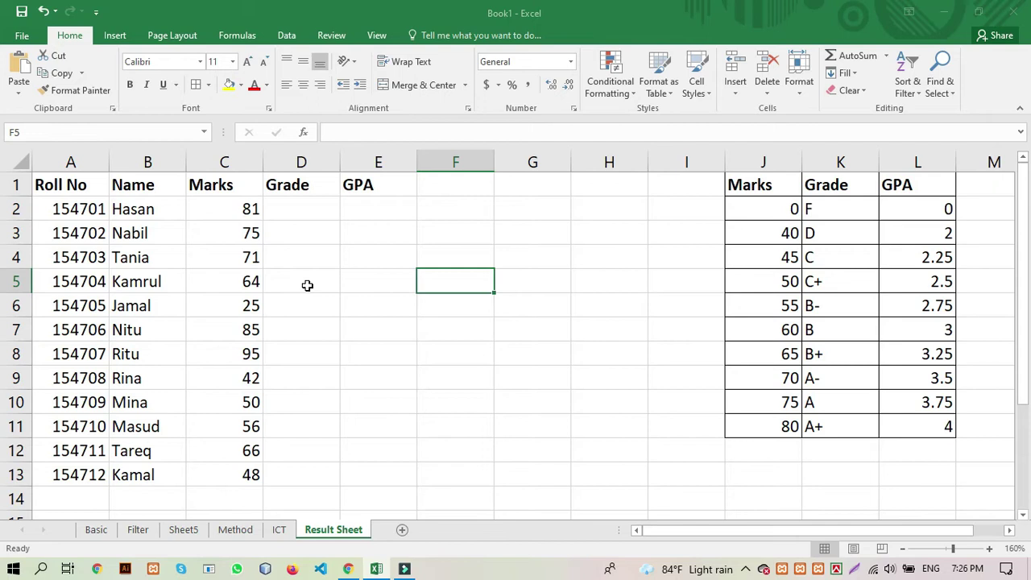
Set the ribbon to auto-hide
left_click(909, 13)
left_click(910, 48)
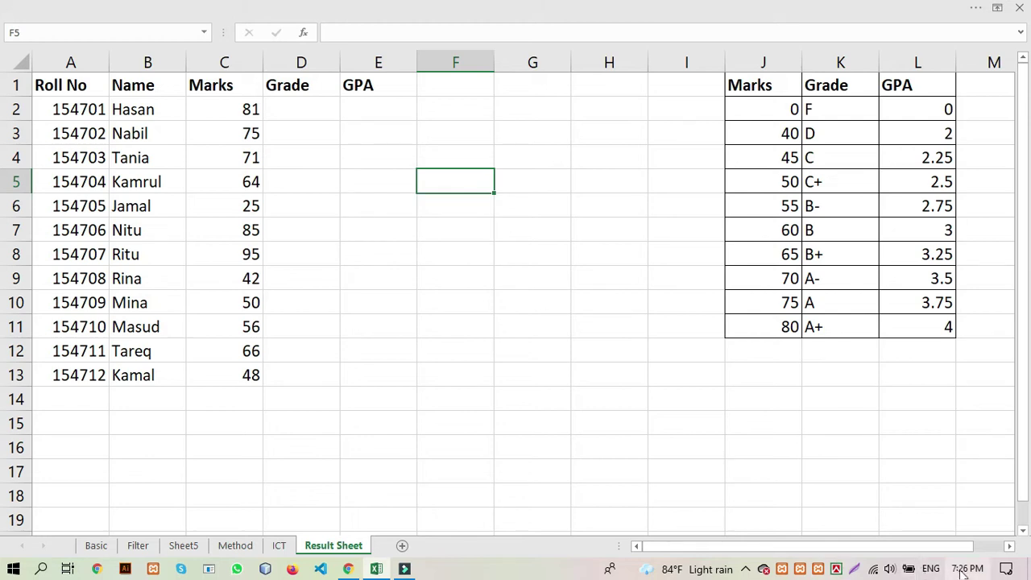
left_click(518, 305)
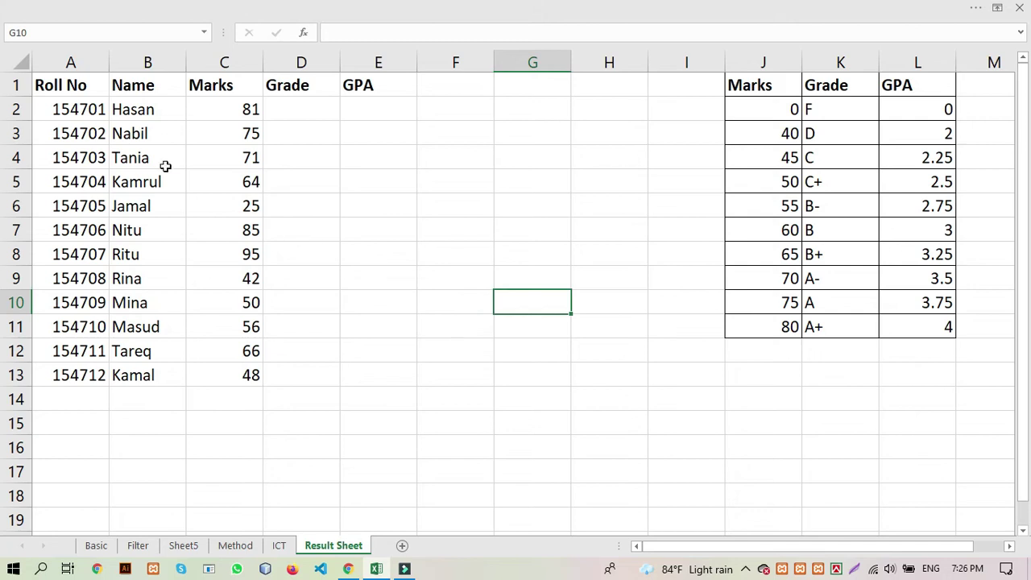
Delete two empty columns at column G, between the student list and the grading table
right_click(510, 66)
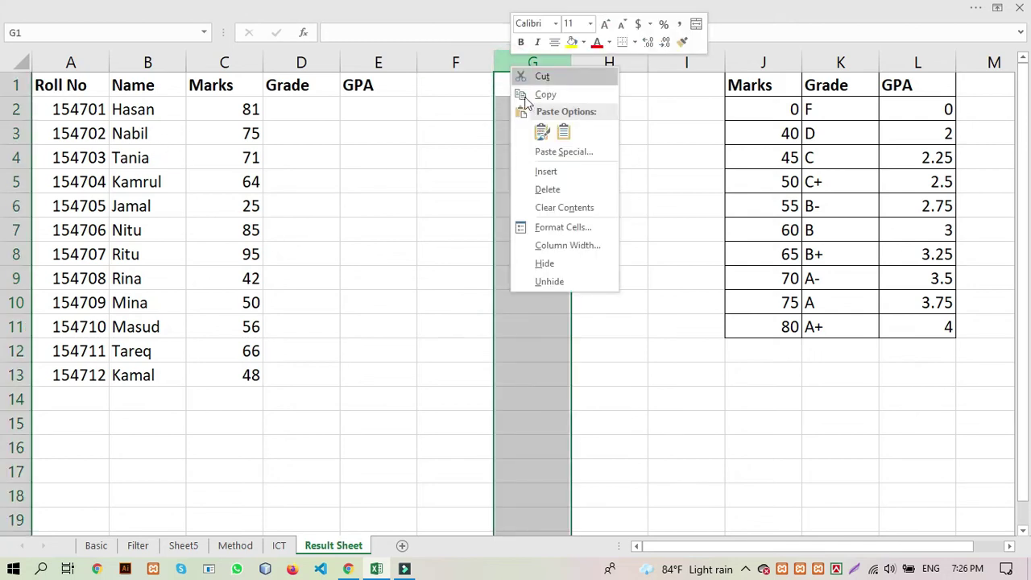
left_click(550, 192)
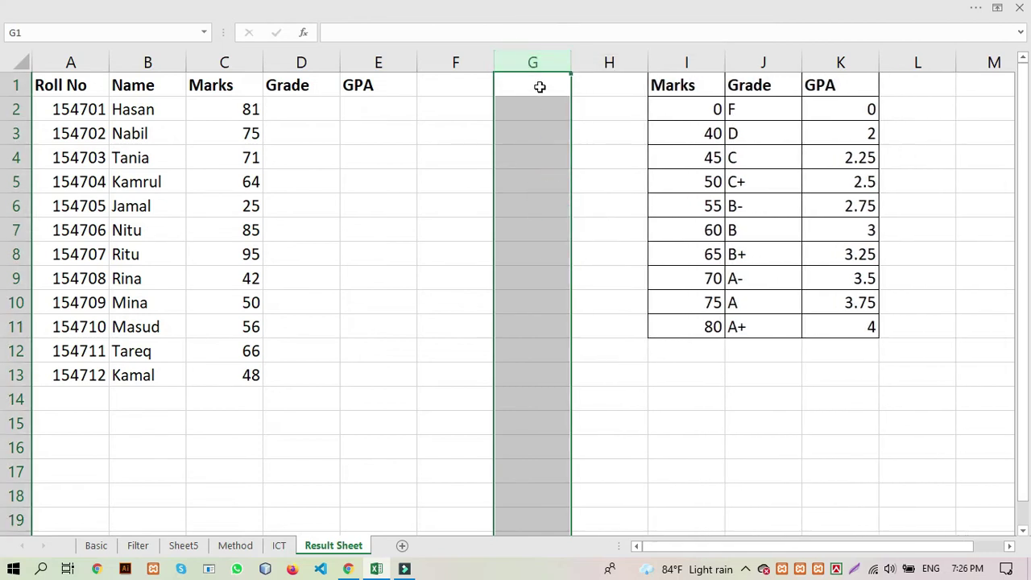
right_click(531, 61)
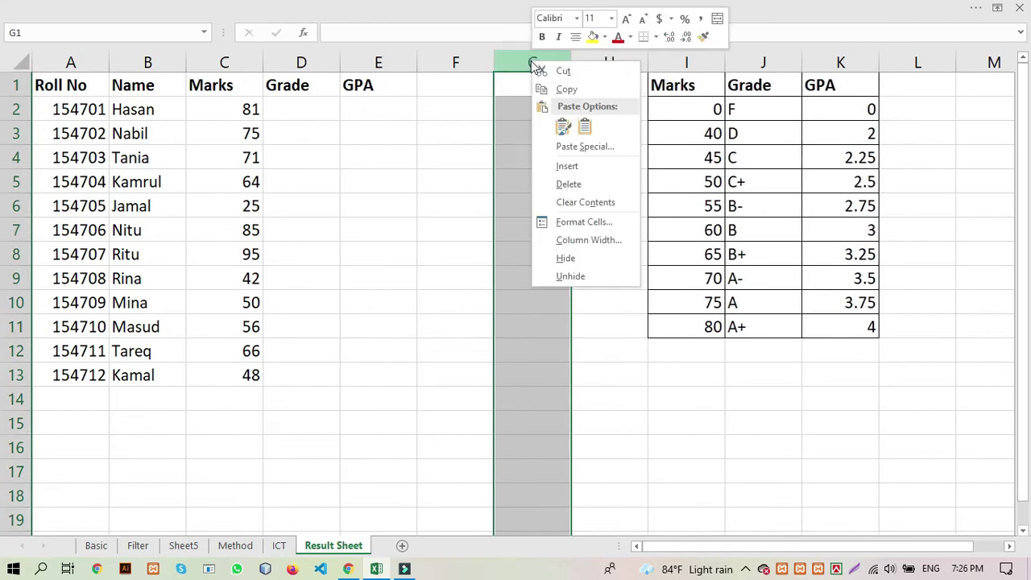
left_click(569, 188)
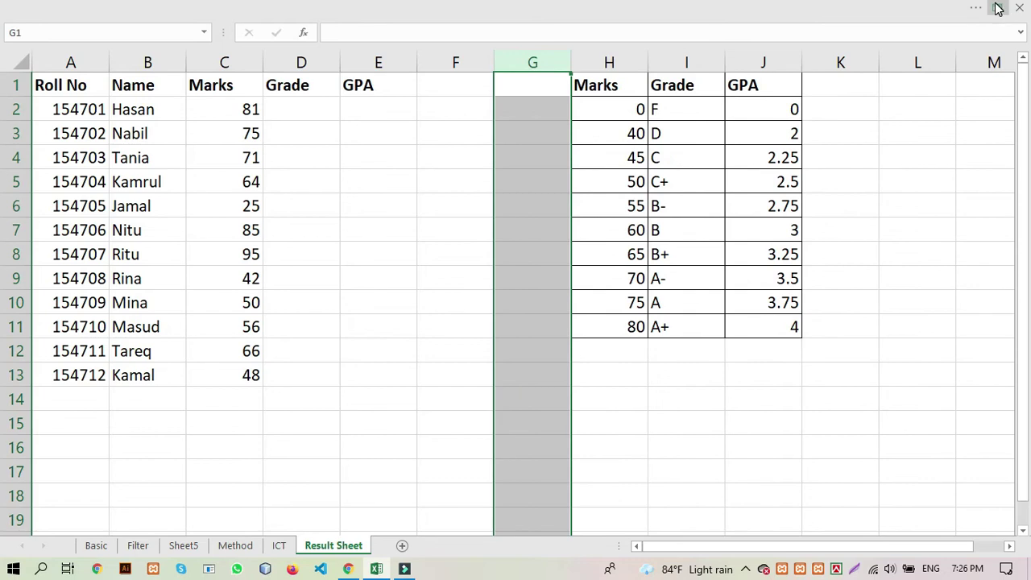
Set the ribbon to show only its tabs and enlarge the sheet view to 180%
left_click(996, 7)
left_click(951, 83)
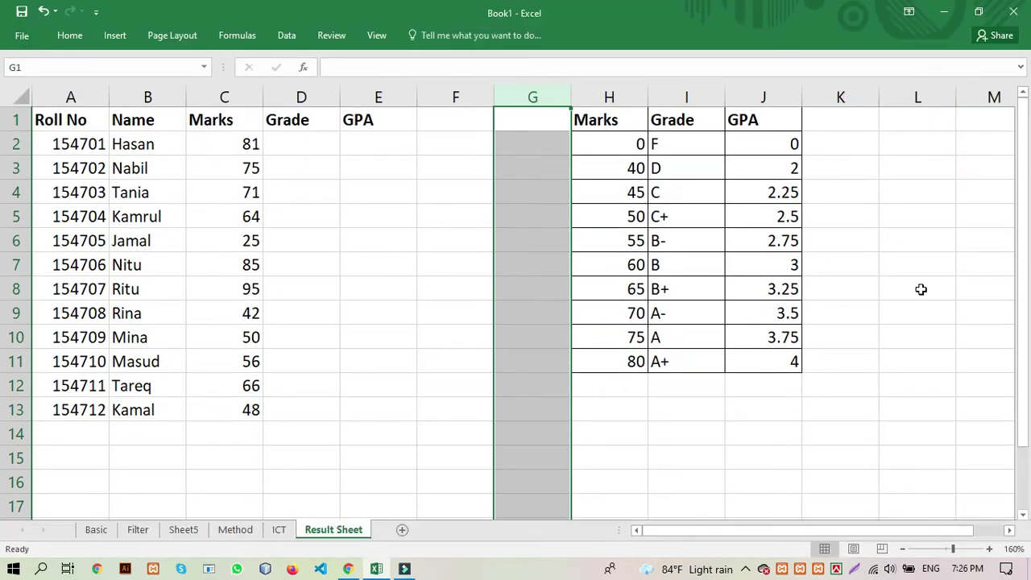
left_click(990, 549)
left_click(989, 549)
left_click_drag(697, 527, 556, 531)
left_click(434, 268)
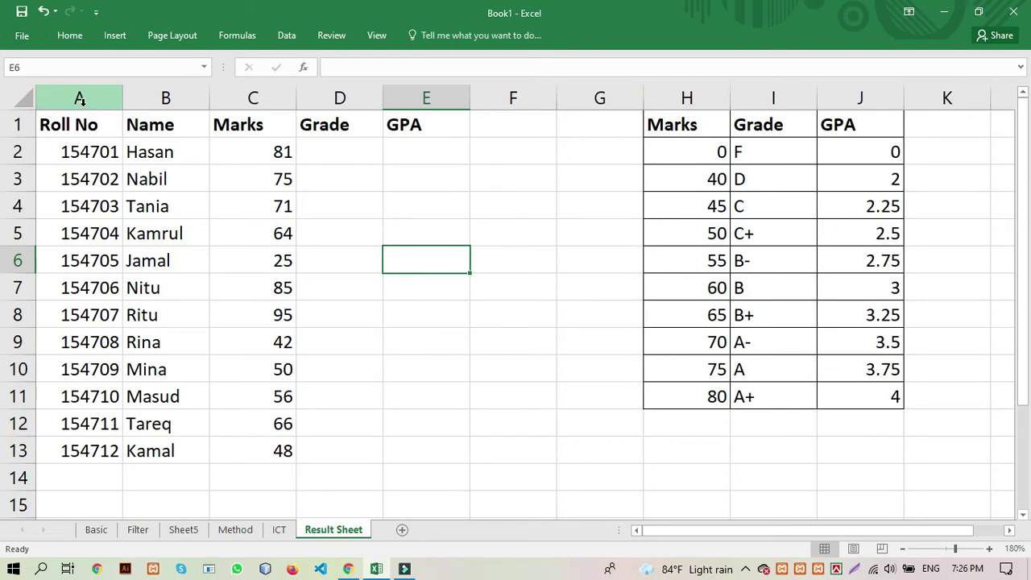
Center the contents of columns A to E horizontally
left_click_drag(69, 97, 408, 111)
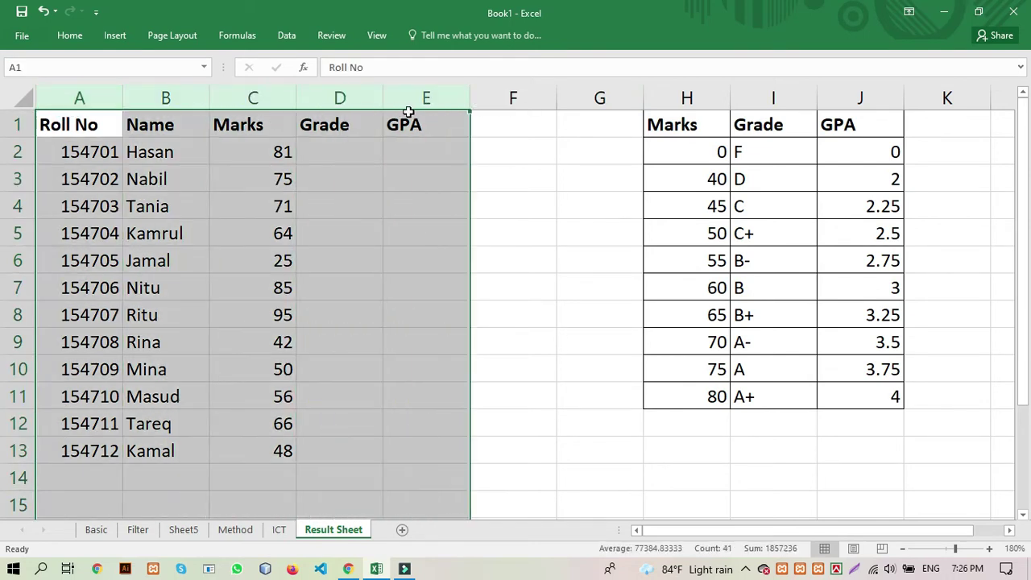
left_click(69, 39)
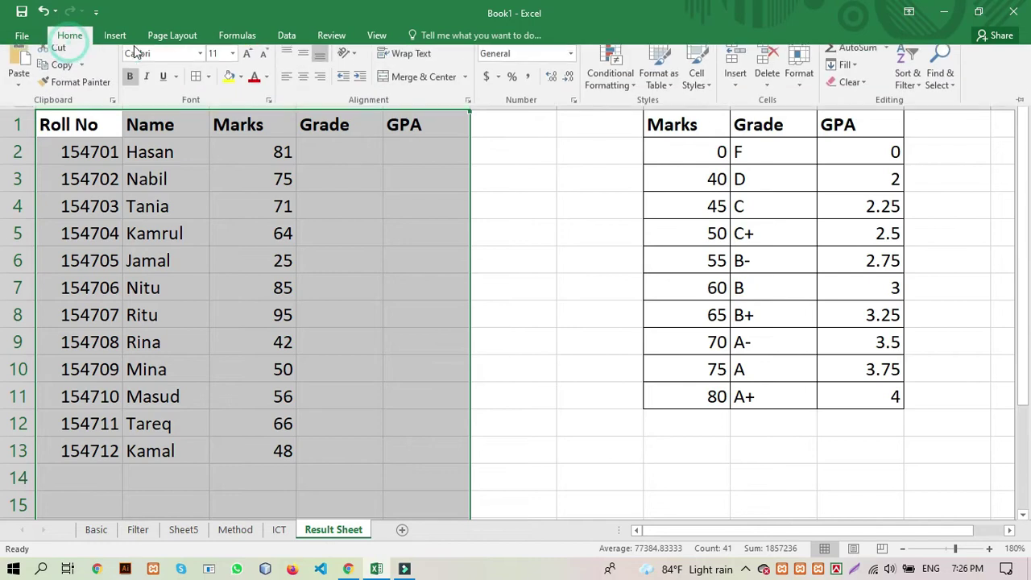
left_click(306, 85)
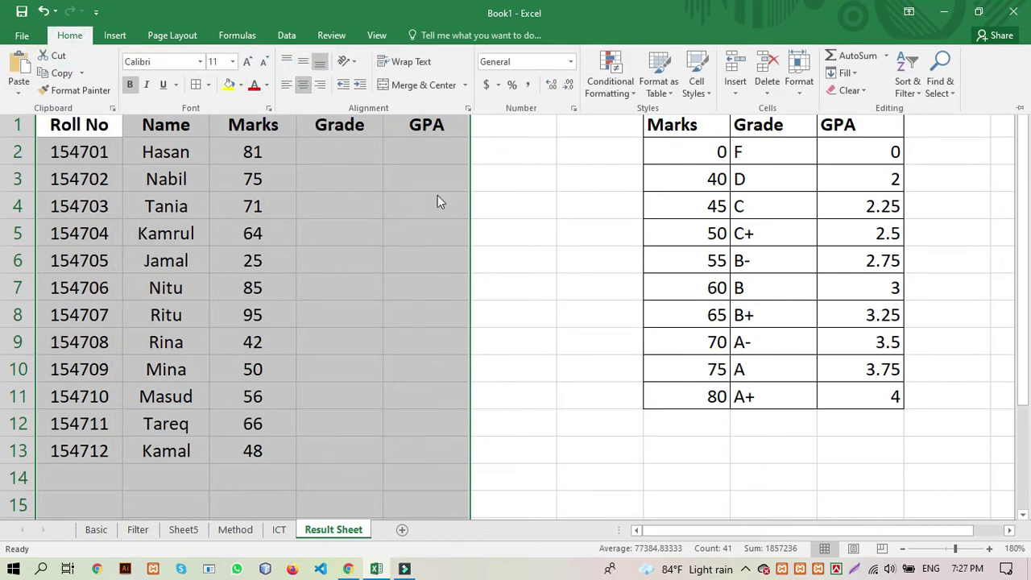
left_click(561, 227)
Center the grading table's contents in cells H1:J11 horizontally
left_click_drag(655, 130, 869, 400)
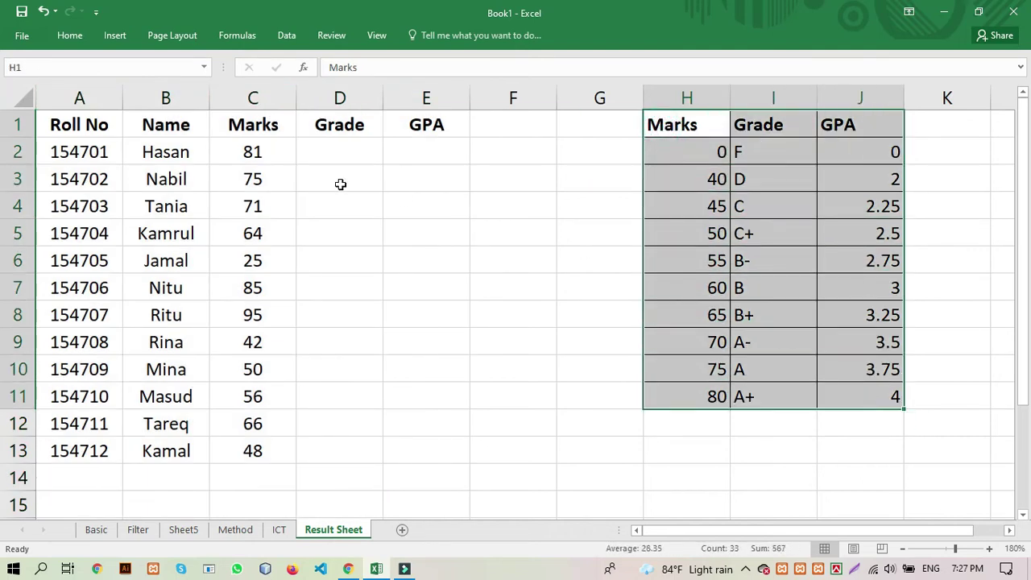
left_click(74, 35)
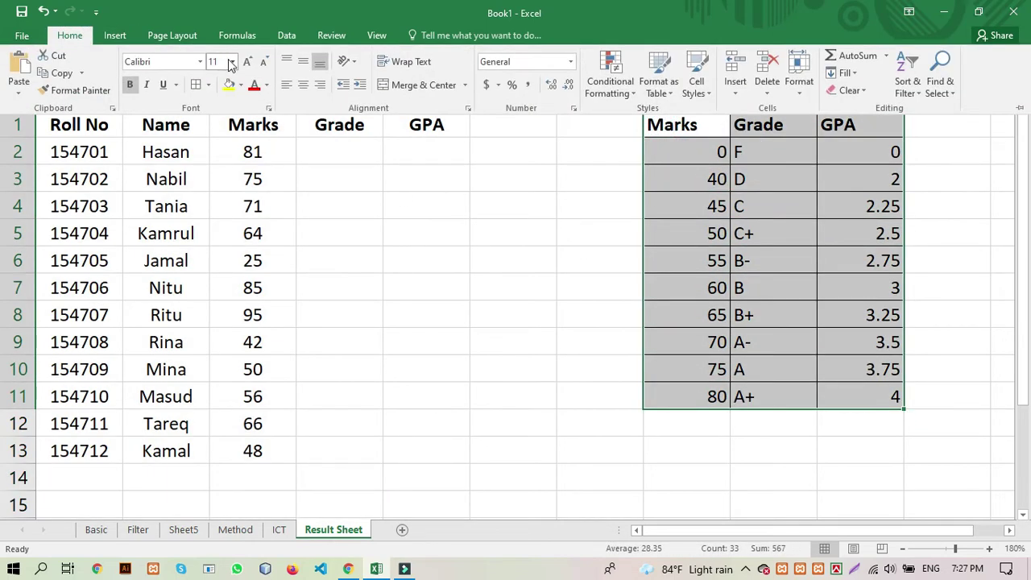
left_click(304, 85)
left_click(410, 240)
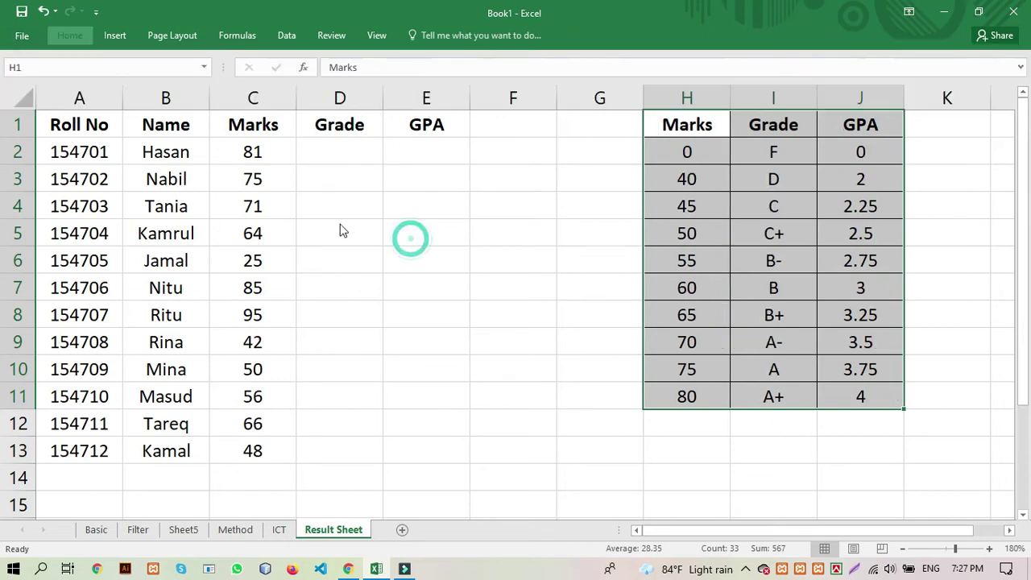
left_click(336, 150)
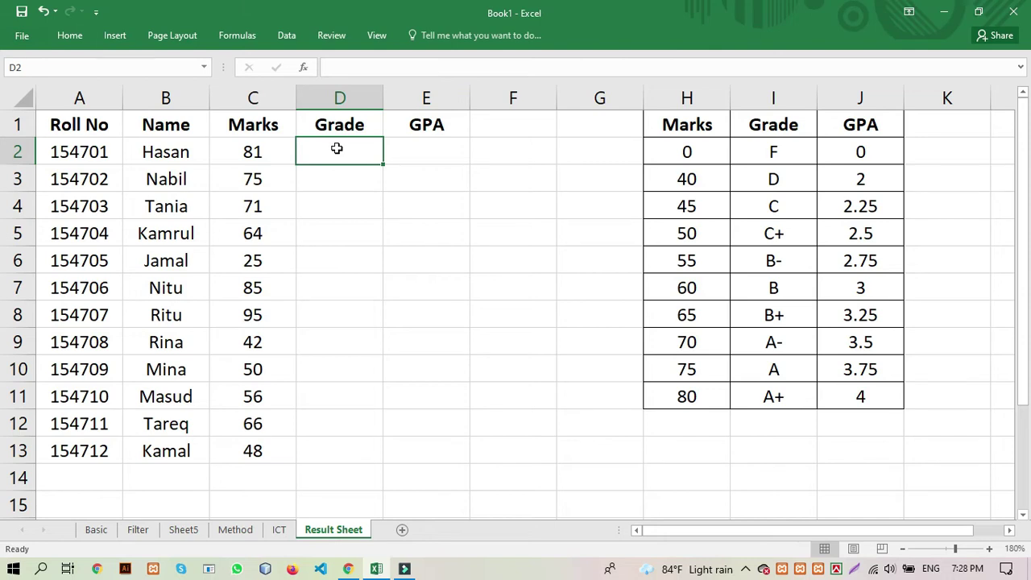
type("=if")
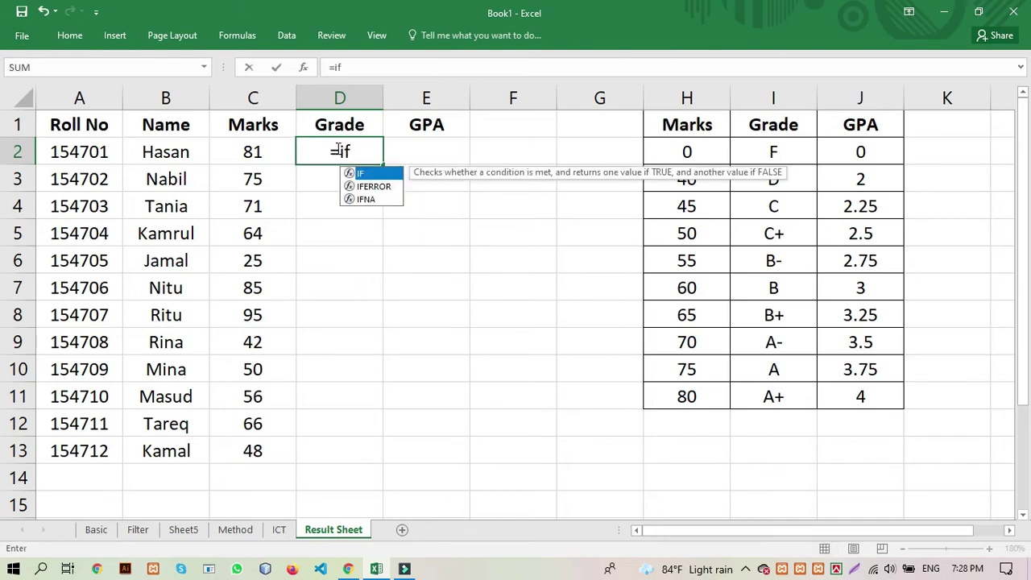
type("(")
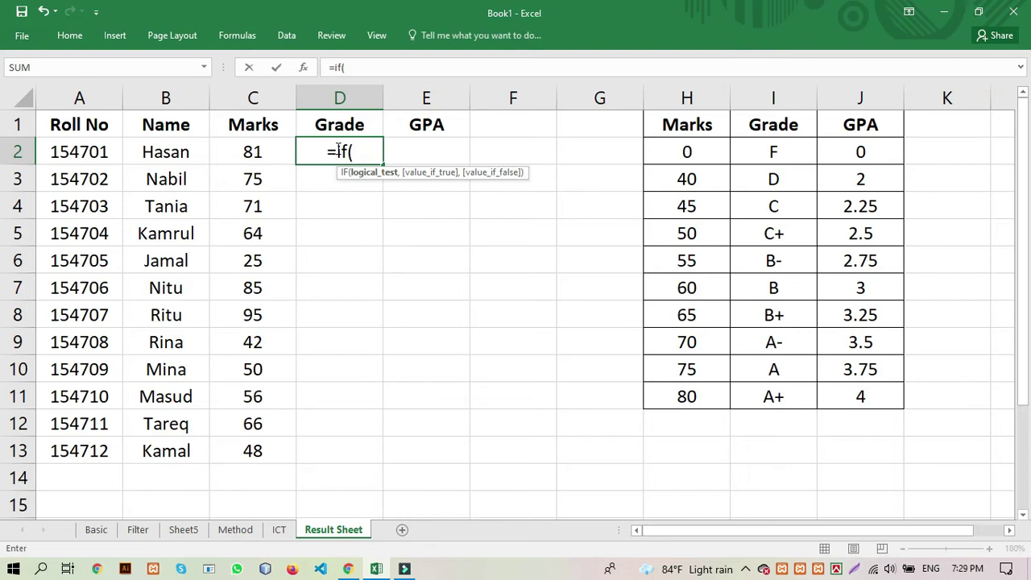
key("BackSpace")
key("BackSpace")
key("BackSpace")
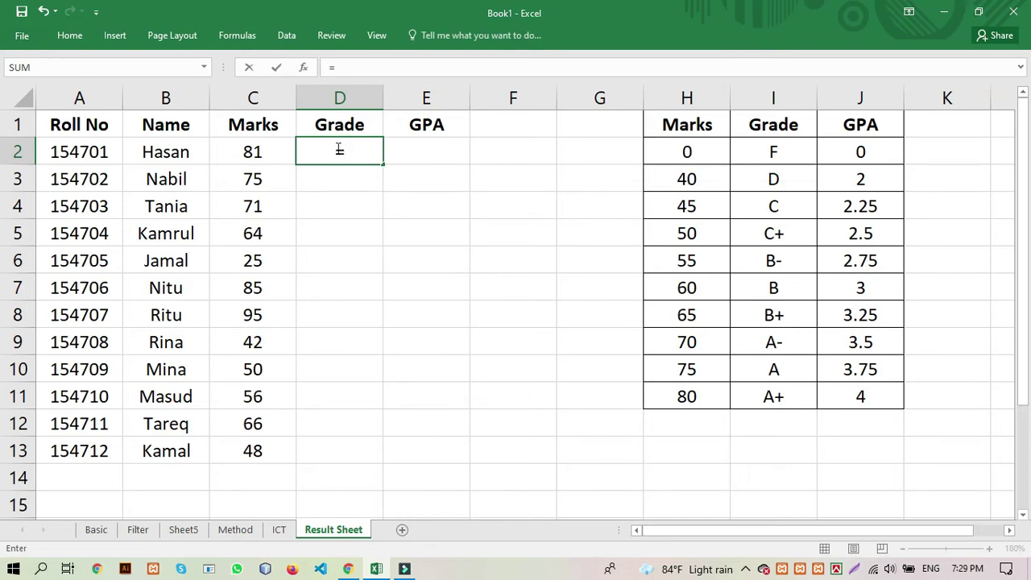
type("vlo")
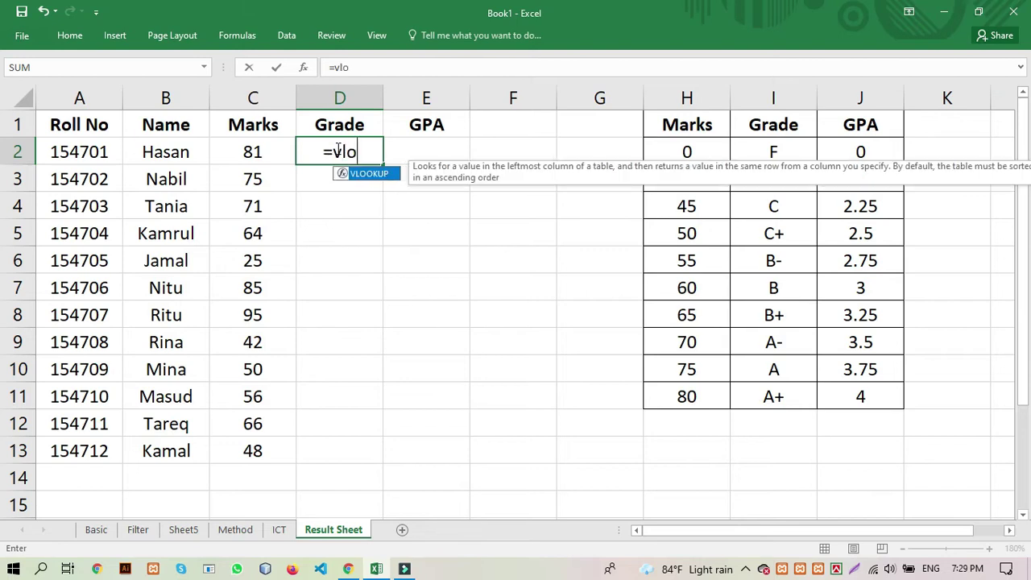
key("Return")
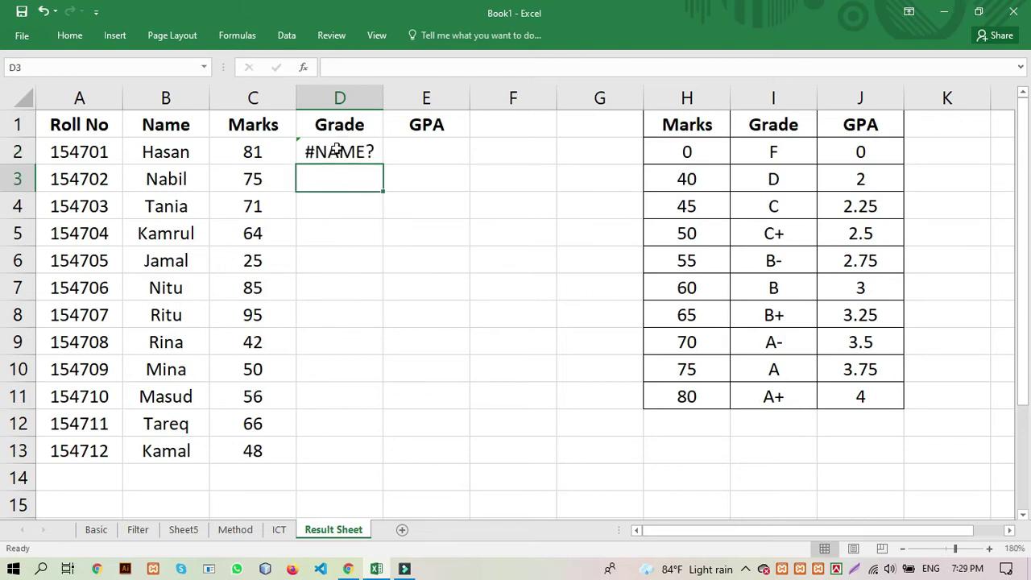
left_click(338, 151)
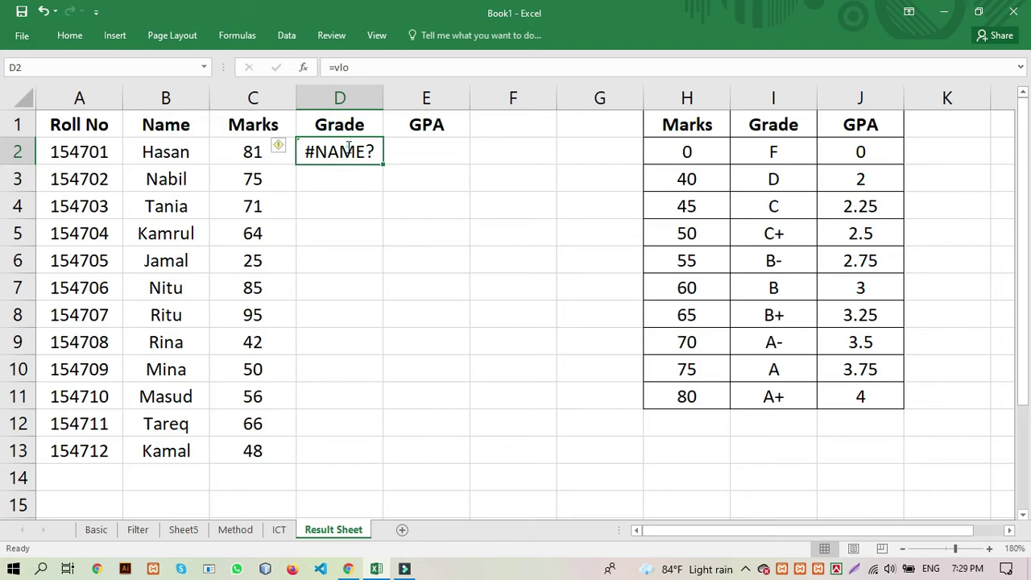
double_click(344, 150)
left_click(364, 148)
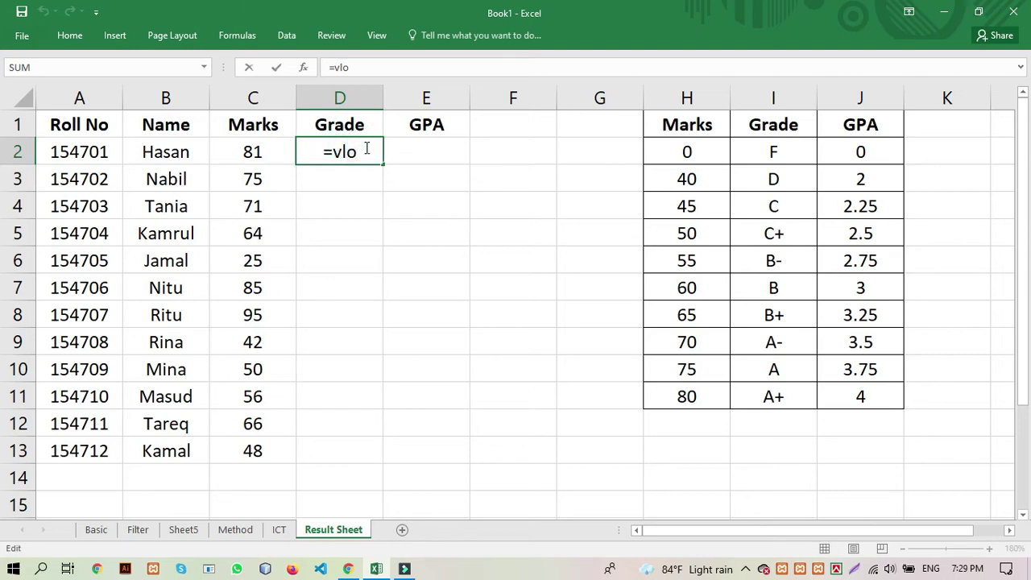
type("okup")
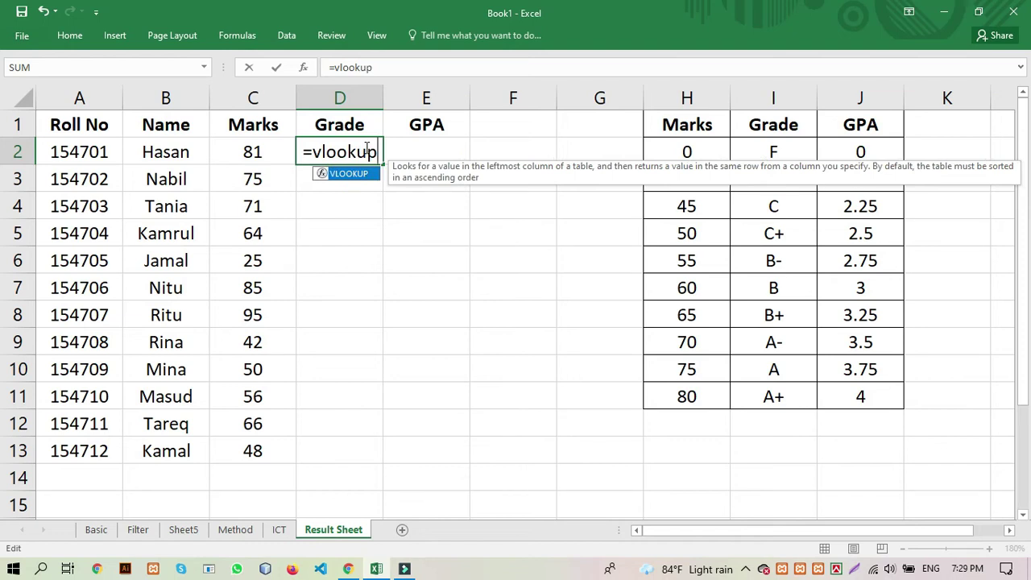
type("(")
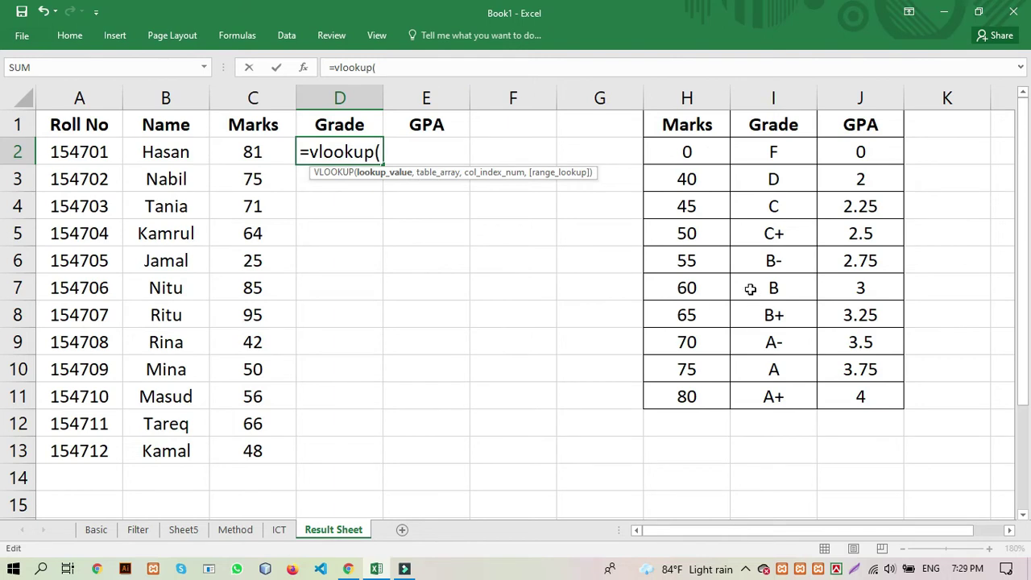
key("BackSpace")
key("BackSpace")
key("BackSpace")
key("BackSpace")
key("BackSpace")
key("BackSpace")
key("BackSpace")
key("BackSpace")
key("BackSpace")
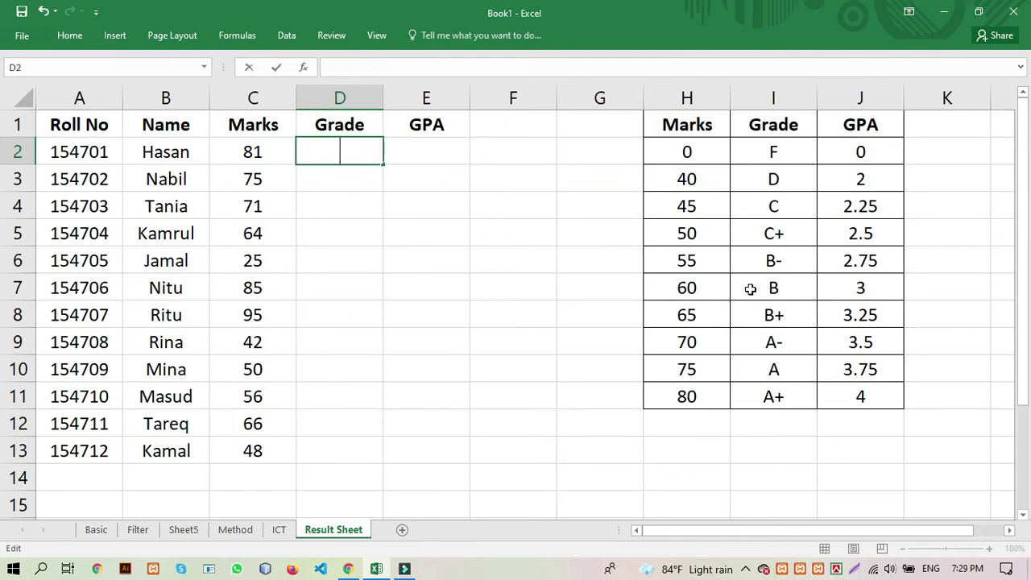
left_click(563, 315)
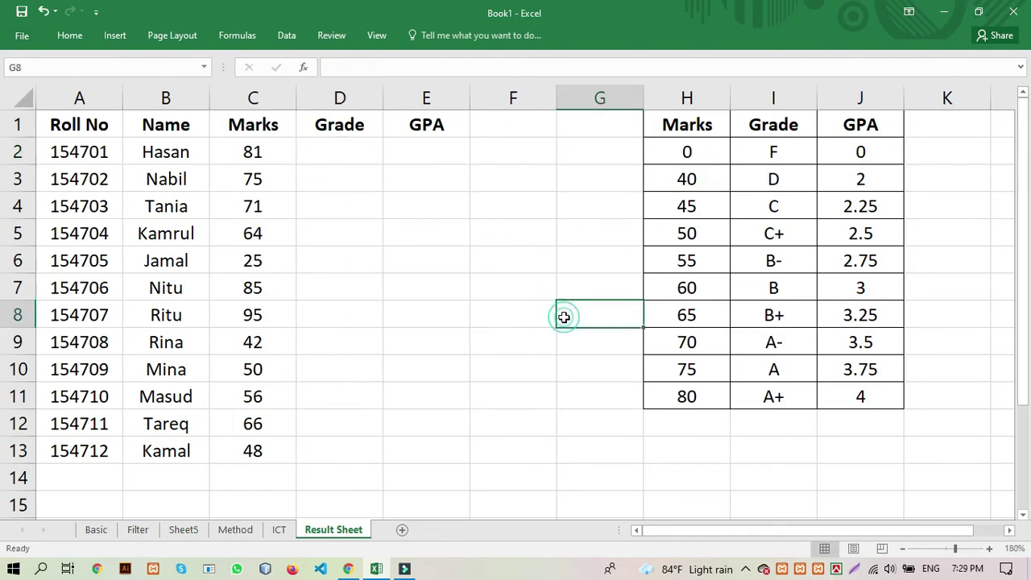
Define the name marks for the grading table range H1:J11
left_click_drag(661, 122, 862, 396)
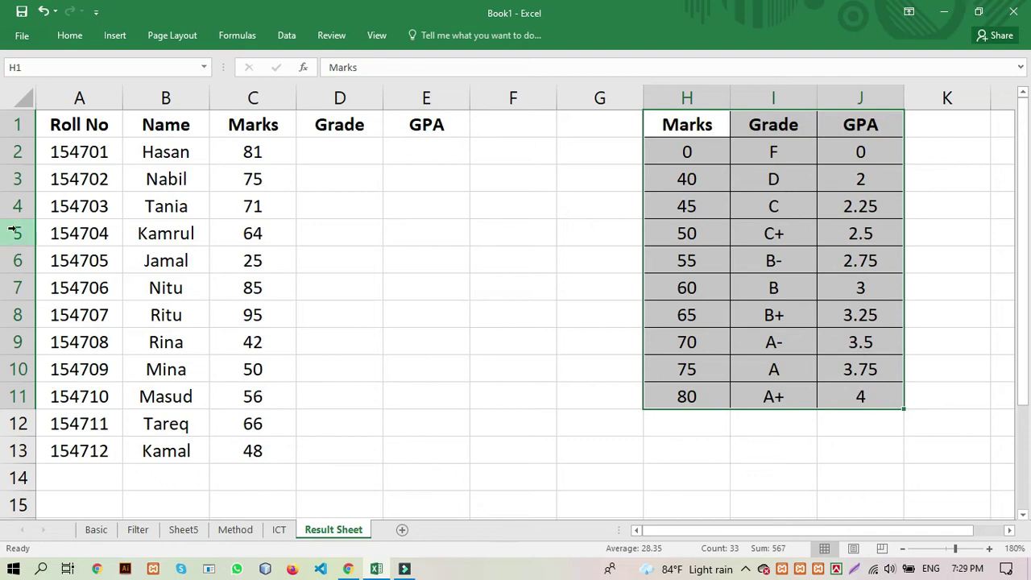
left_click(79, 68)
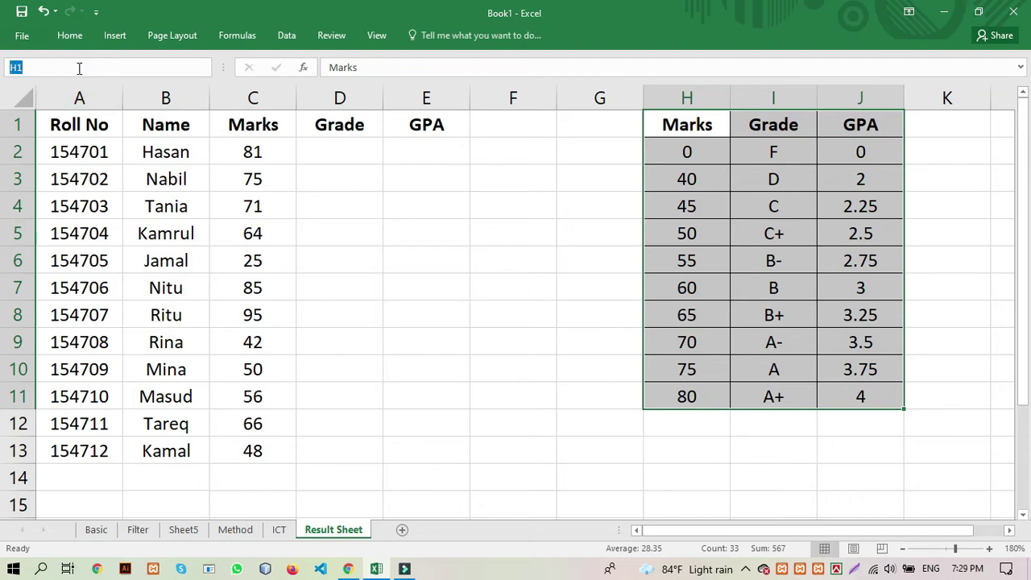
type("result")
key("BackSpace")
key("BackSpace")
key("BackSpace")
key("BackSpace")
type("ma")
key("Return")
Go to the named range marks from cell D3 to check which cells it covers
left_click(342, 172)
left_click(179, 67)
type("mark")
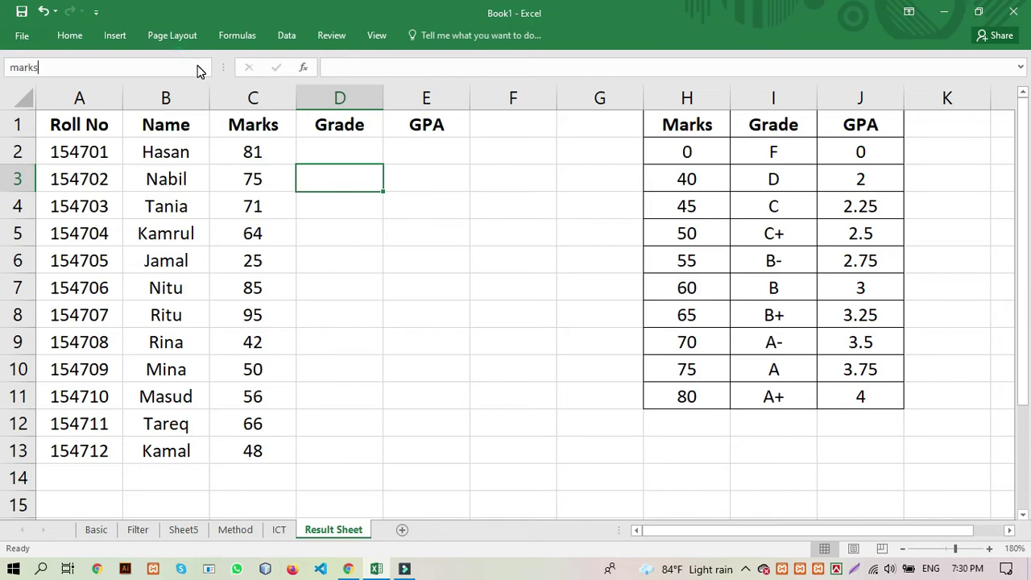
type("s")
key("Return")
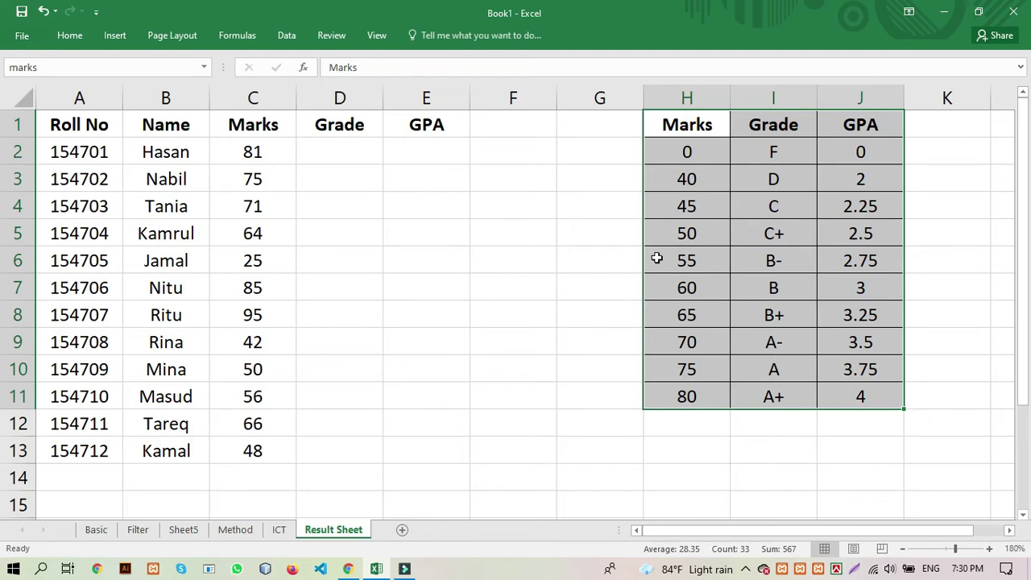
Select the grading table H1:J11 to check that it matches the named range marks
left_click(481, 318)
left_click_drag(673, 135, 858, 396)
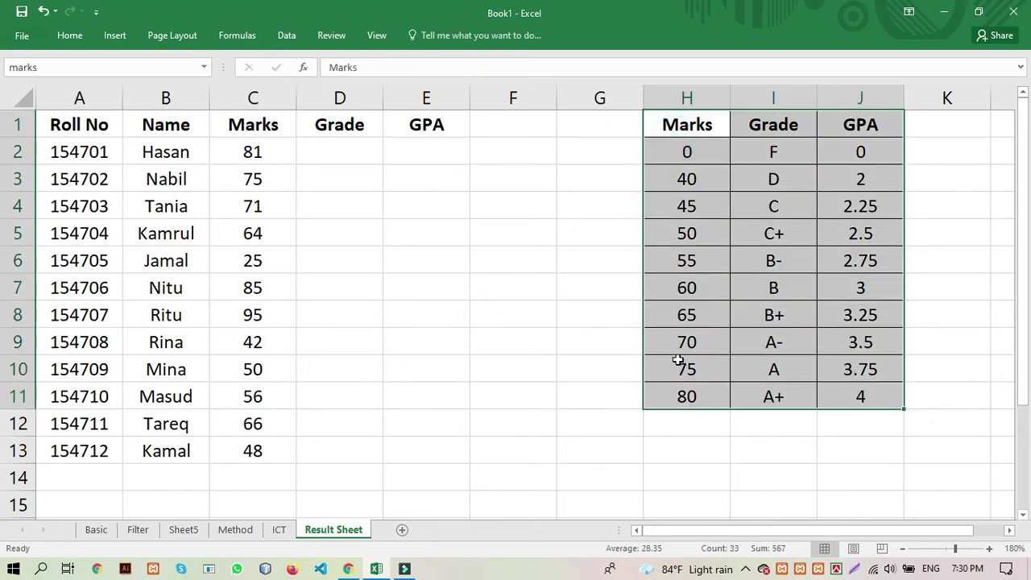
left_click(596, 358)
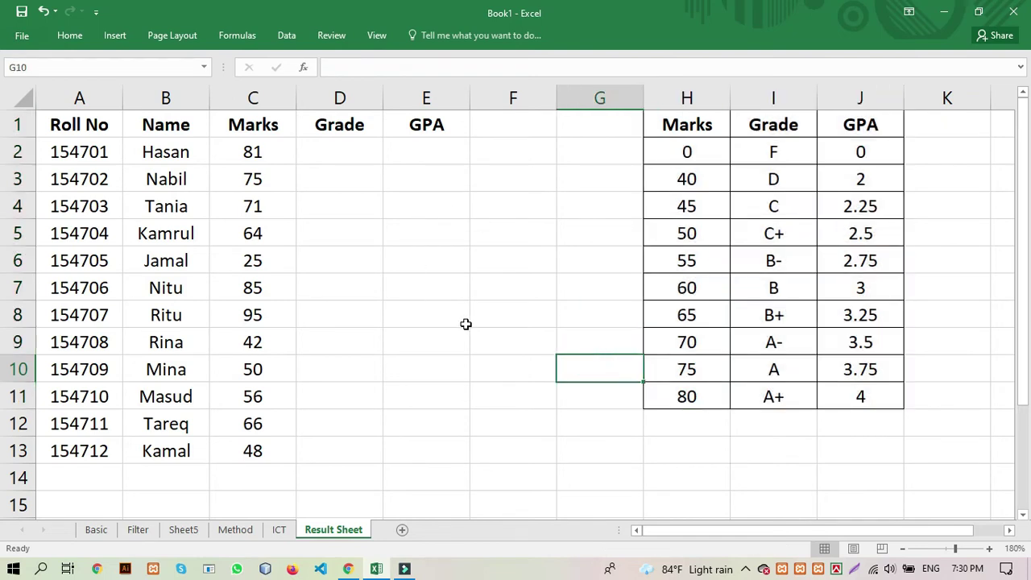
left_click(333, 157)
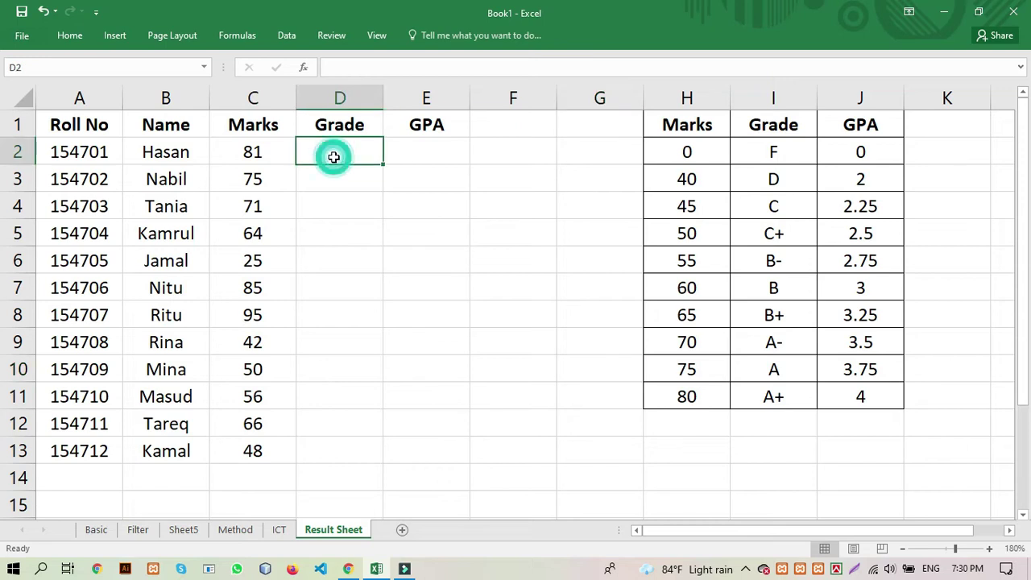
type("=")
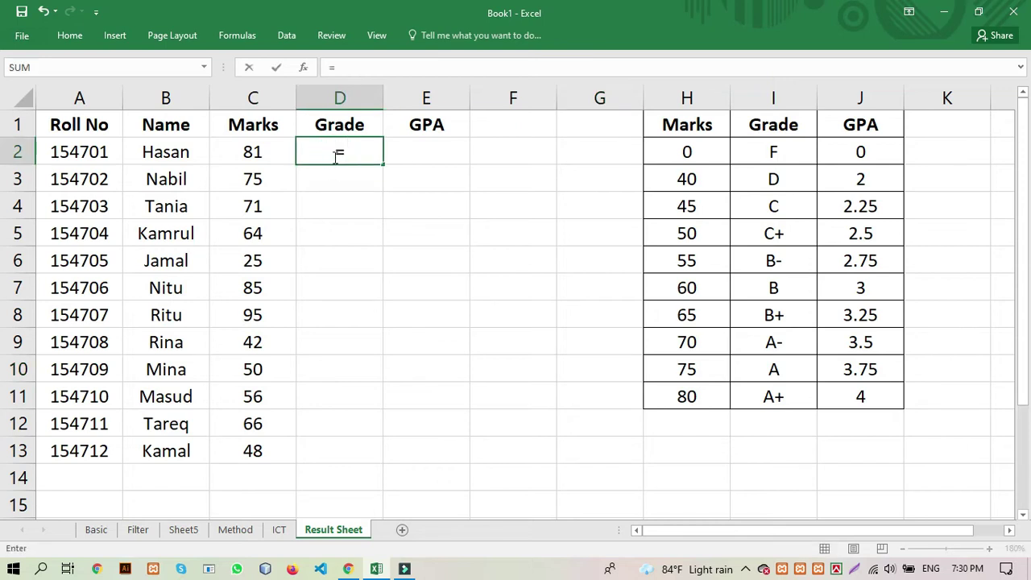
type("vloo")
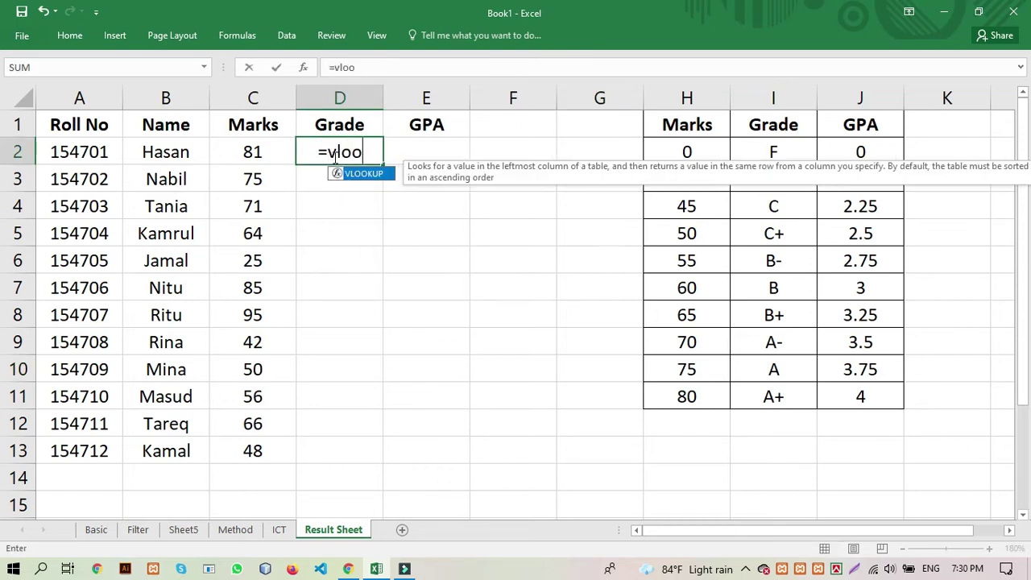
type("kup")
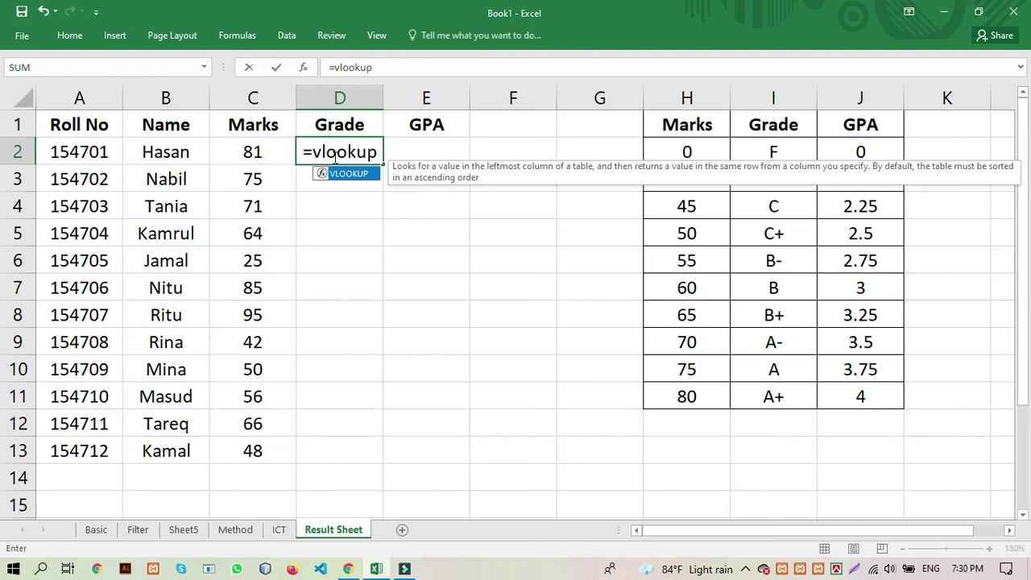
type("(")
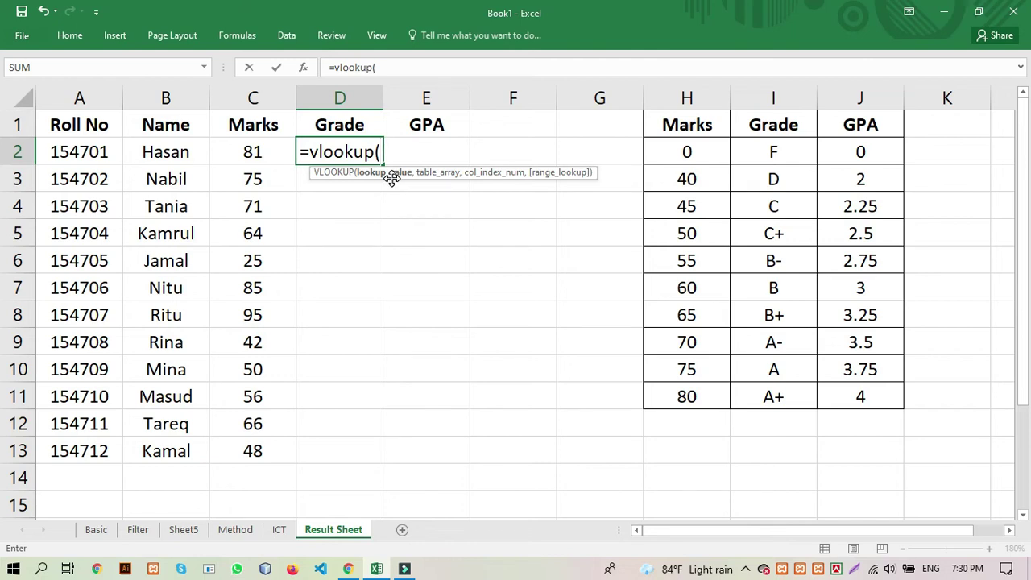
left_click(253, 148)
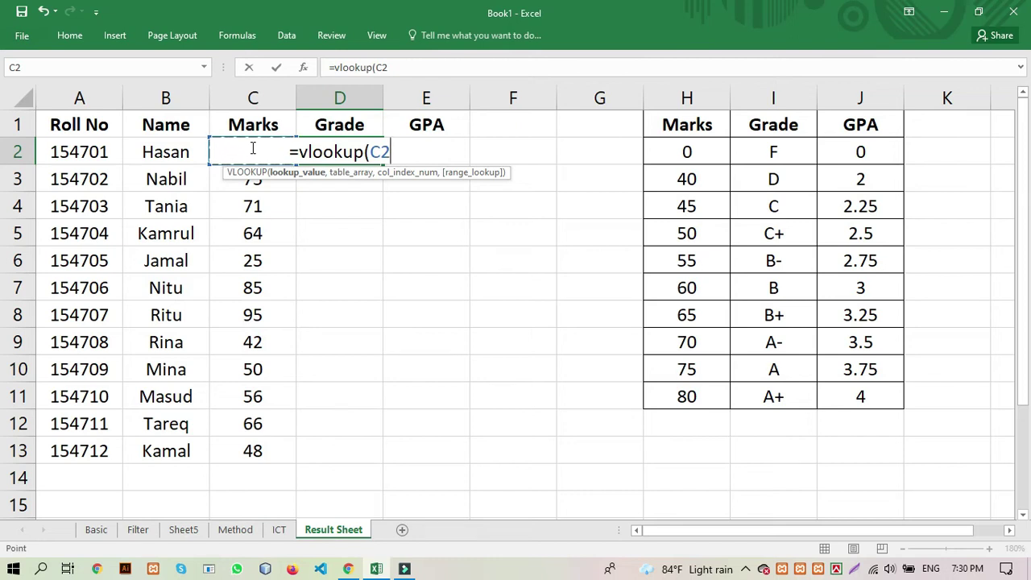
type(",")
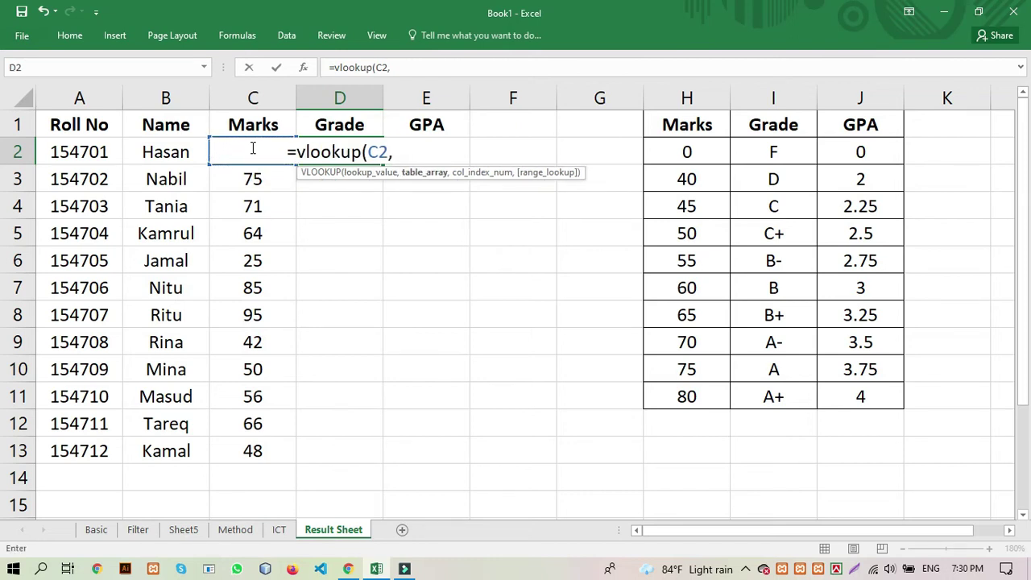
key("BackSpace")
key("BackSpace")
key("BackSpace")
key("BackSpace")
key("BackSpace")
key("BackSpace")
key("BackSpace")
key("BackSpace")
key("BackSpace")
key("BackSpace")
key("BackSpace")
key("BackSpace")
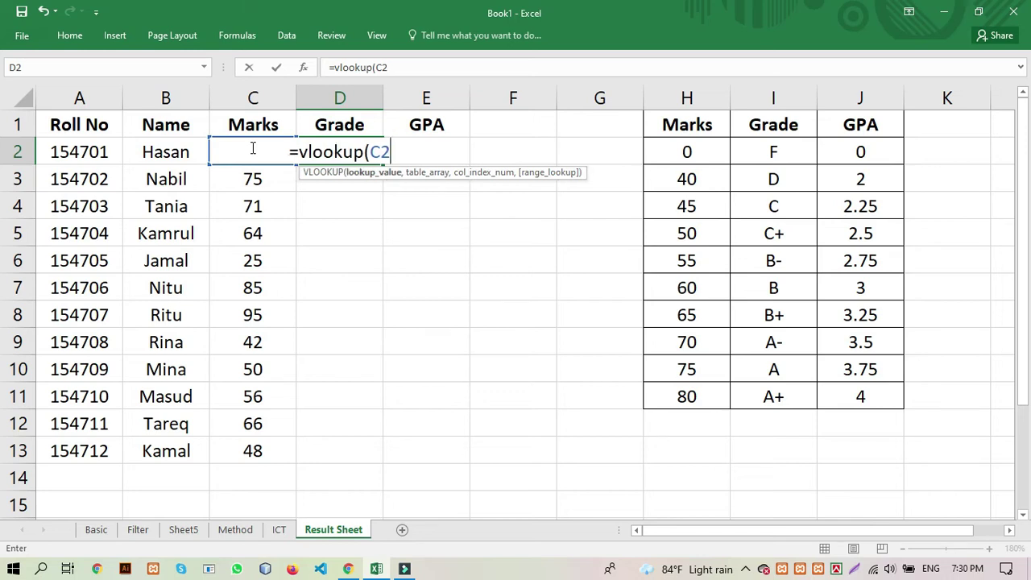
left_click(336, 203)
left_click(319, 147)
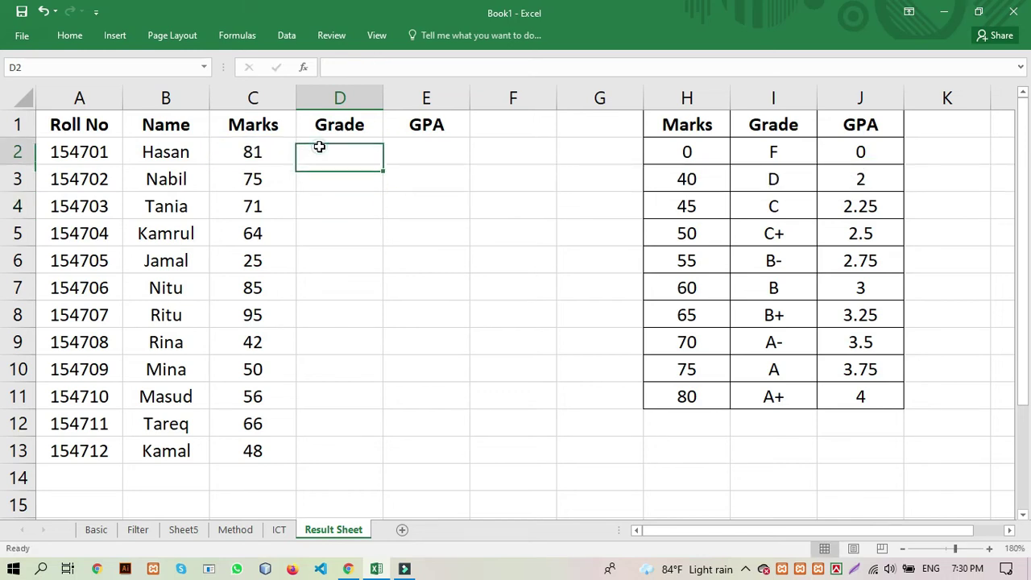
Left-align the contents of the Grade column, column D
left_click(335, 96)
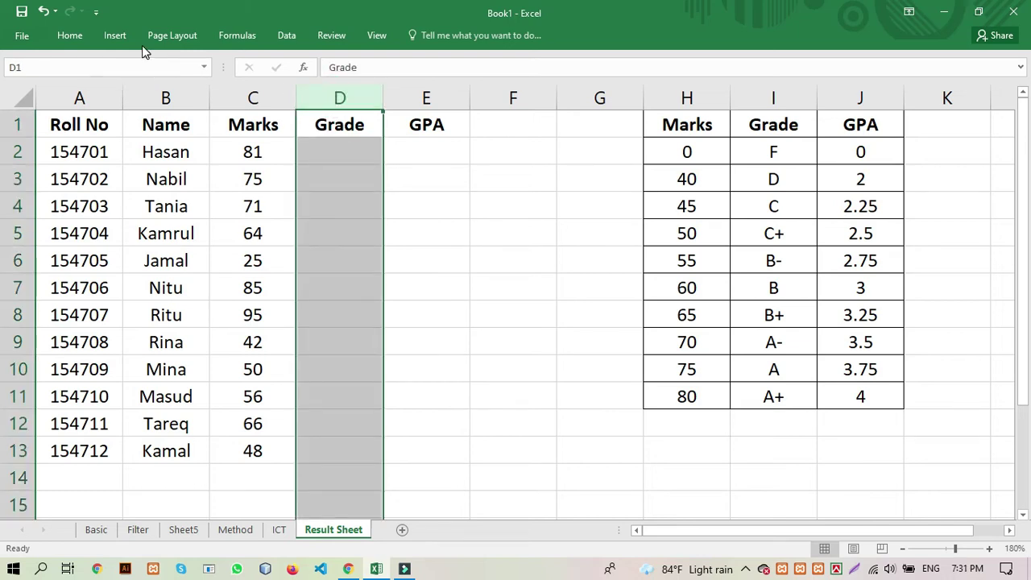
left_click(81, 35)
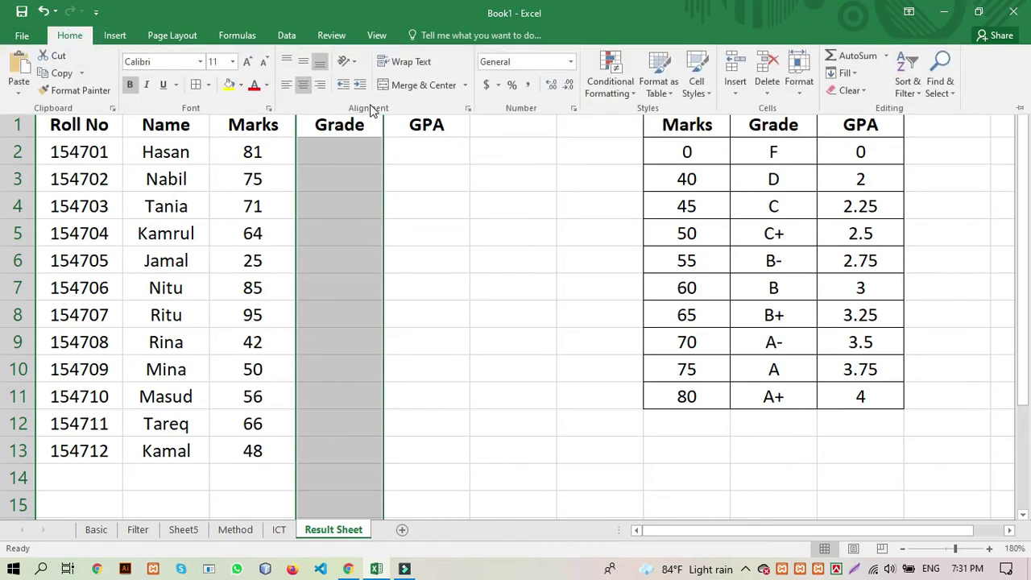
left_click(286, 87)
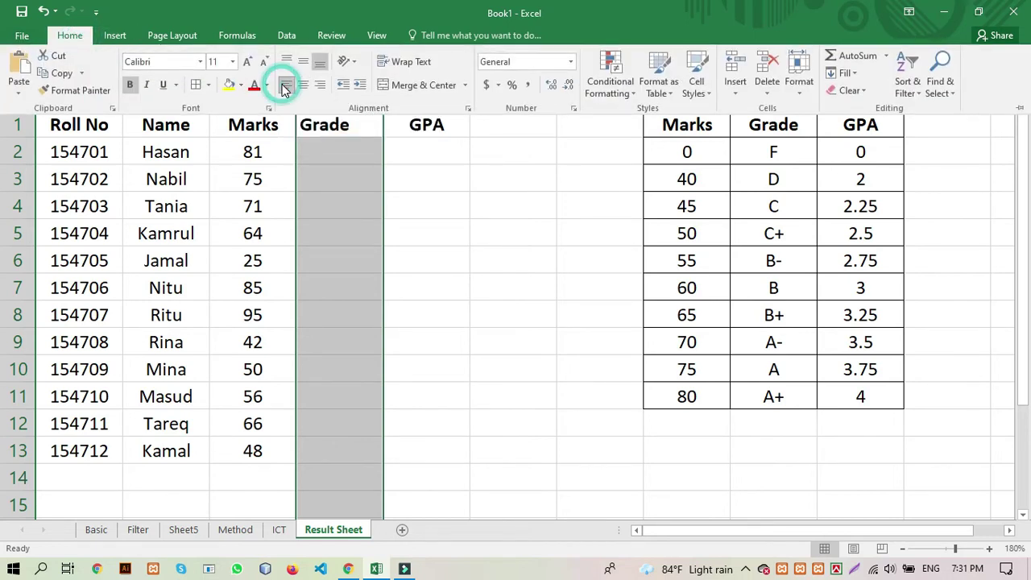
left_click(471, 195)
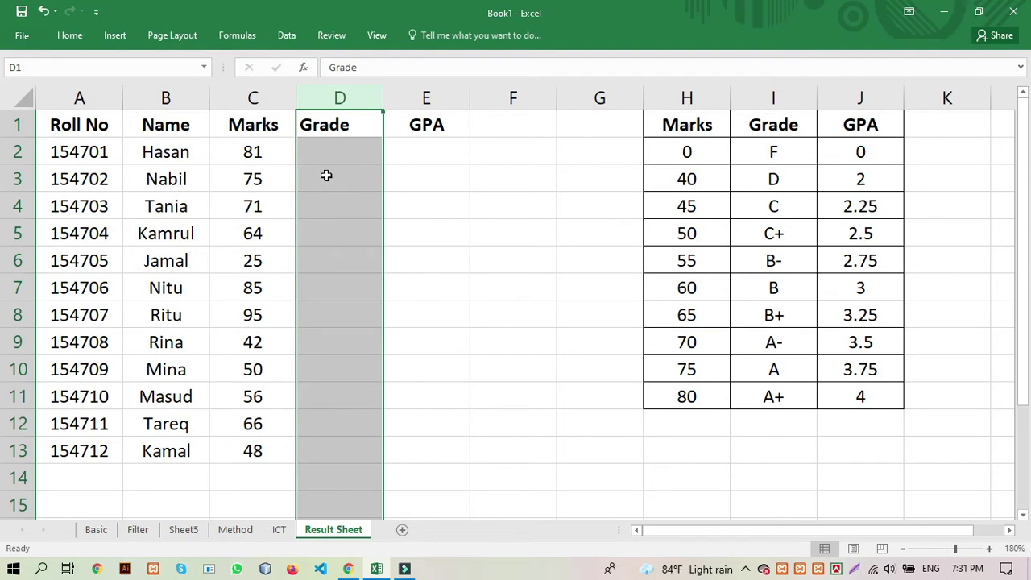
Start a VLOOKUP formula in D2 with C2 as the lookup value
left_click(335, 150)
type("=vo")
key("BackSpace")
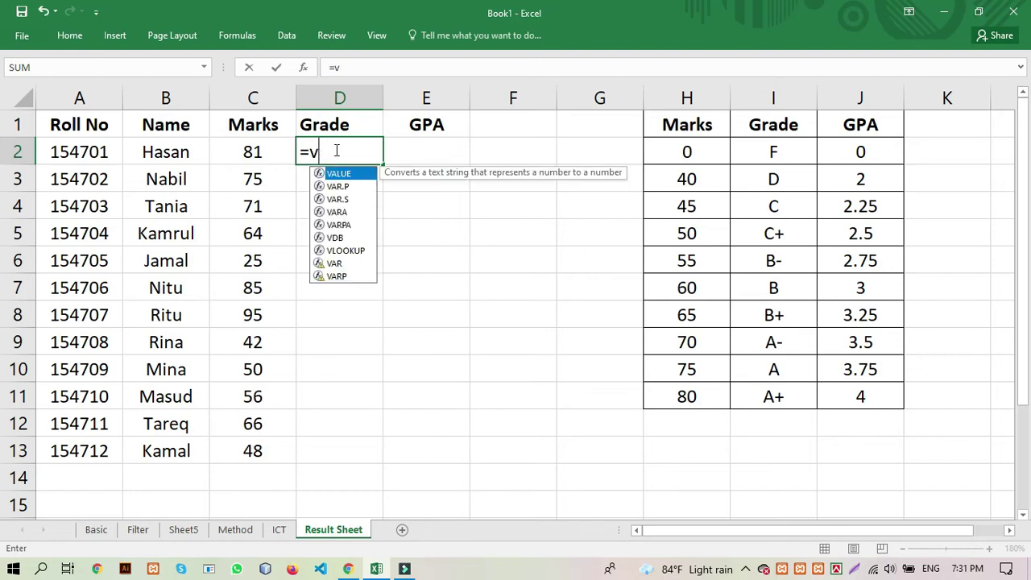
type("lookup(")
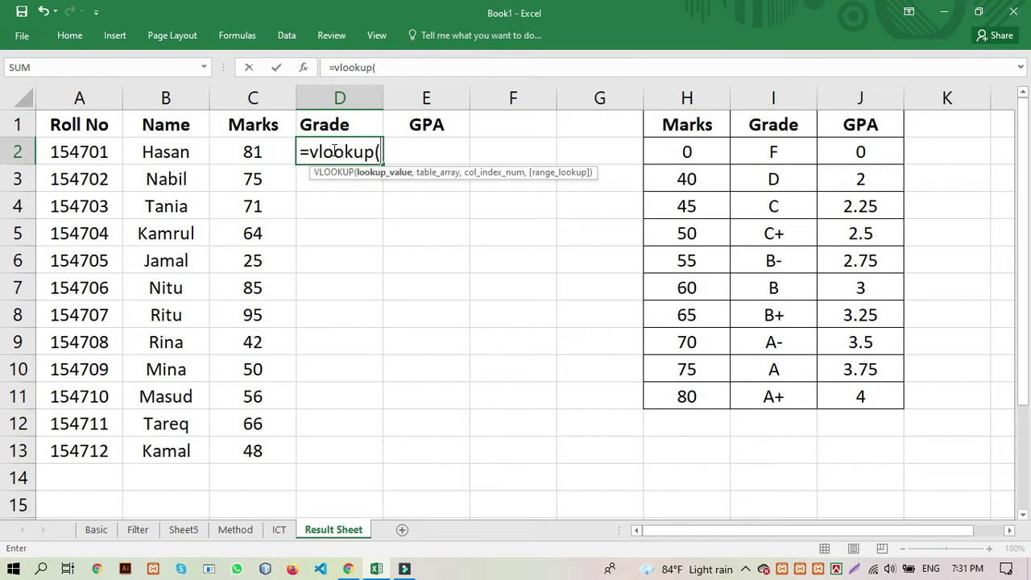
left_click(259, 154)
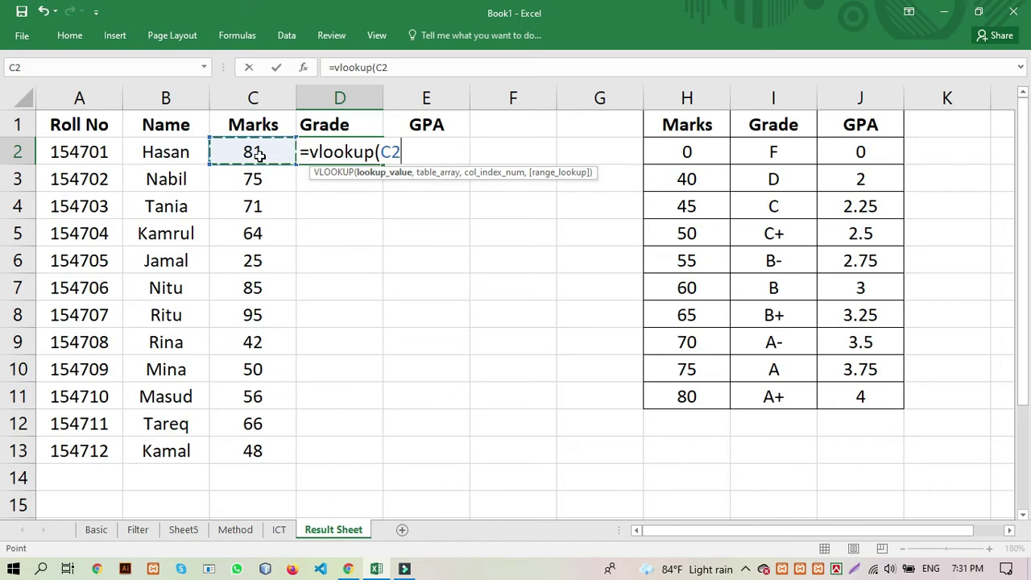
type(",")
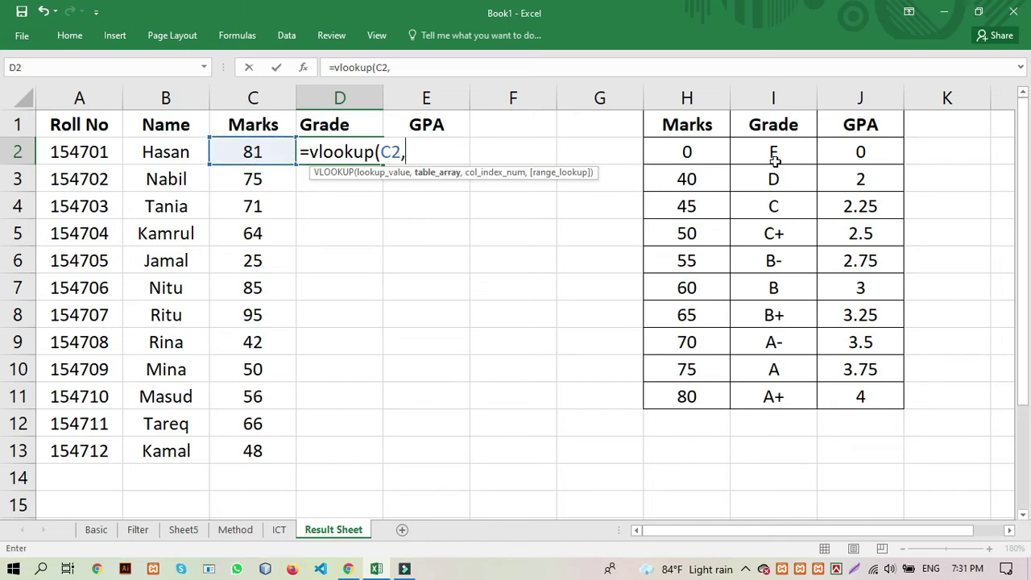
Supply the named range marks as the table array of the VLOOKUP formula in D2
left_click(657, 125)
left_click_drag(657, 125, 855, 395)
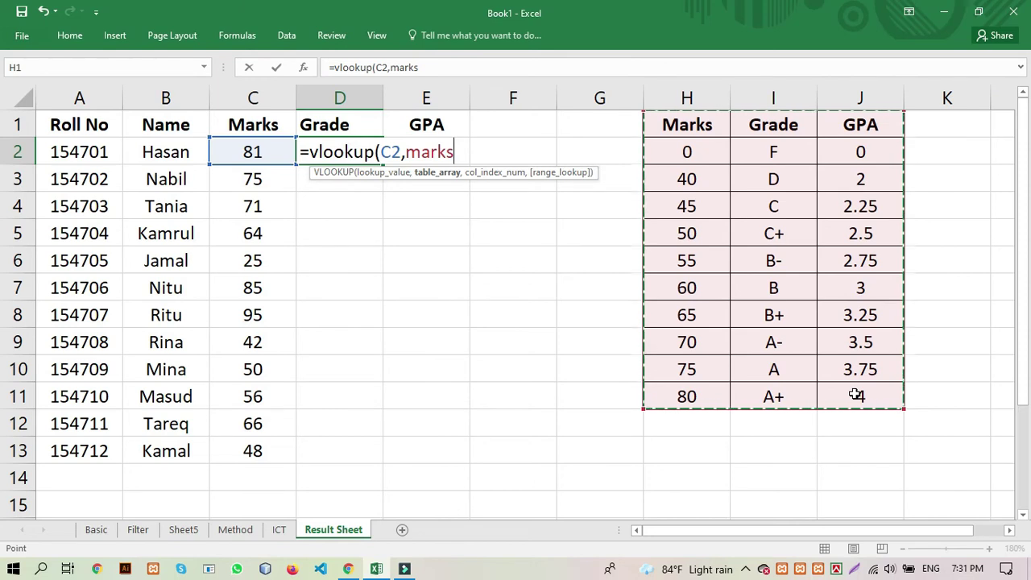
key("BackSpace")
key("BackSpace")
key("BackSpace")
key("BackSpace")
key("BackSpace")
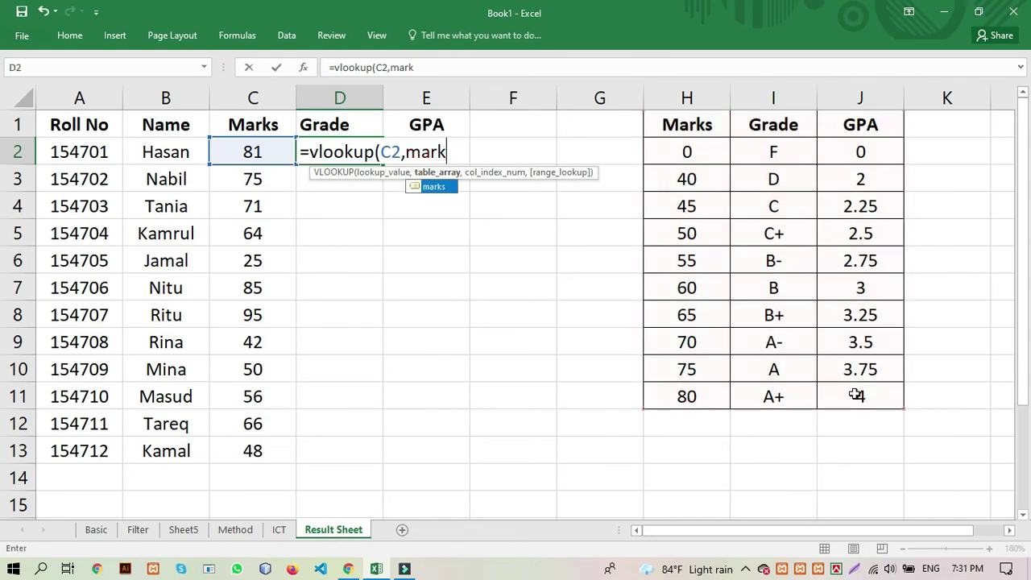
type("m")
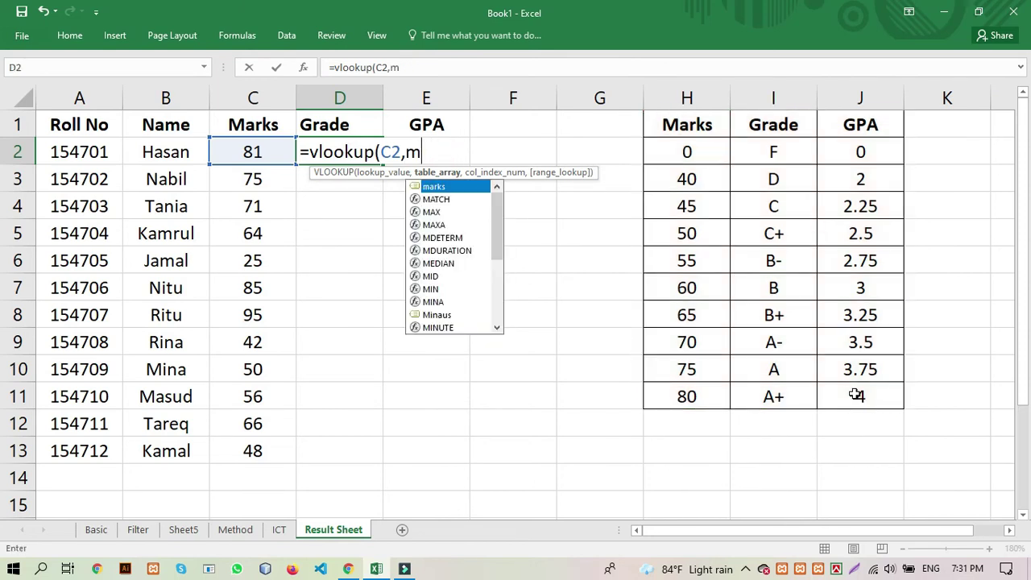
type("arks")
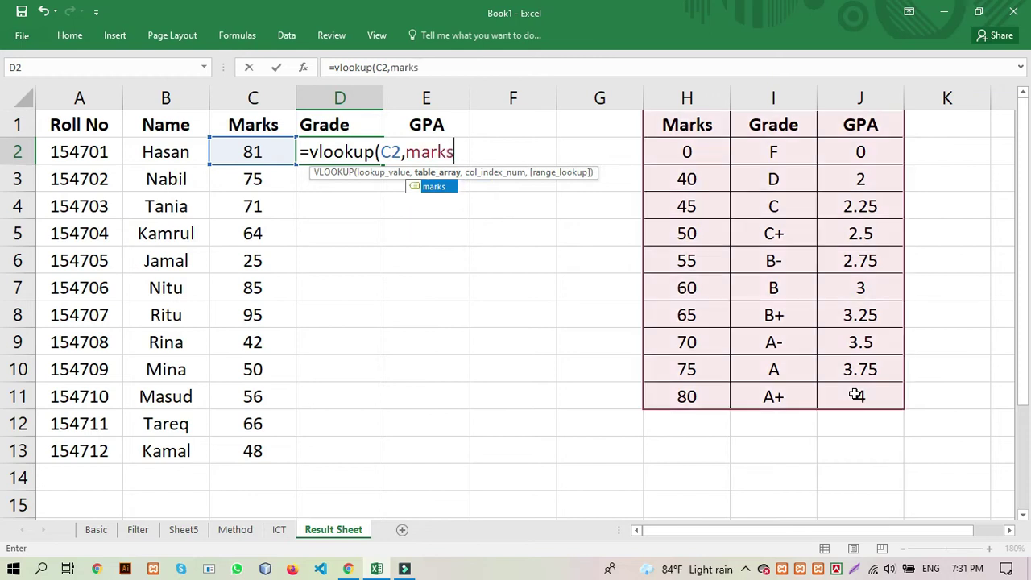
Complete the D2 formula with column index 2 and match type TRUE, and fill it down to D13
type(",")
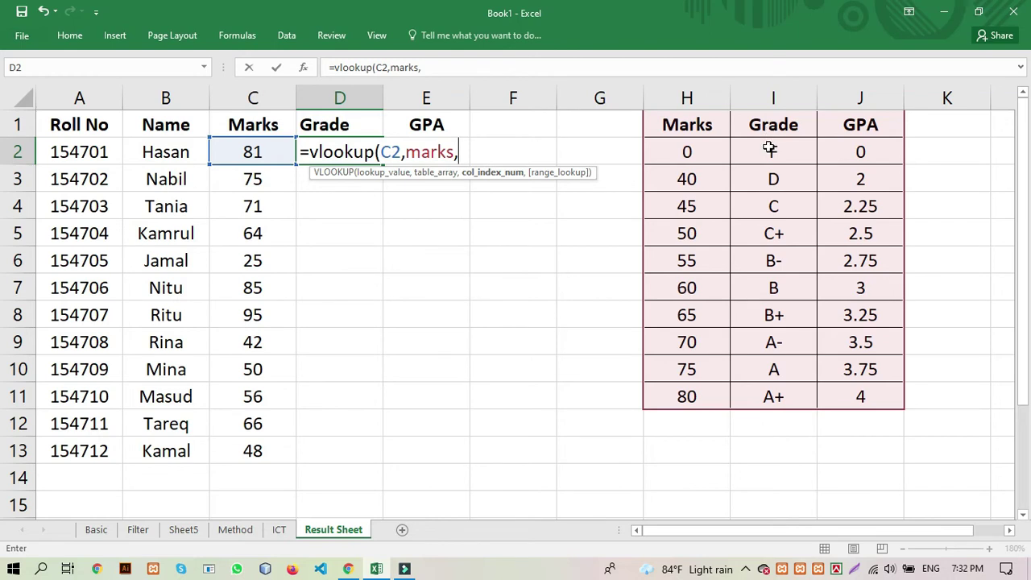
type("2,")
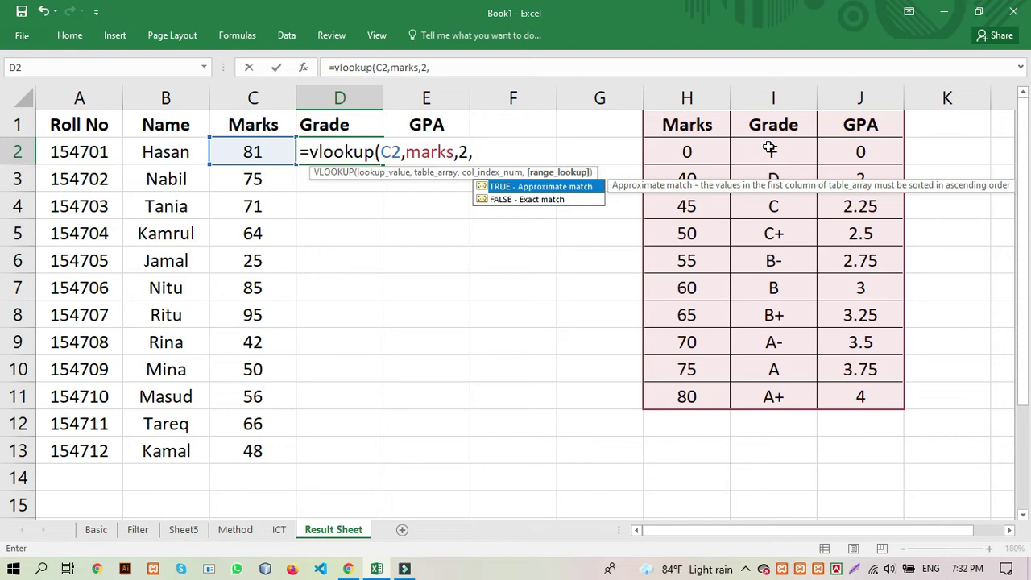
type("true)")
key("Return")
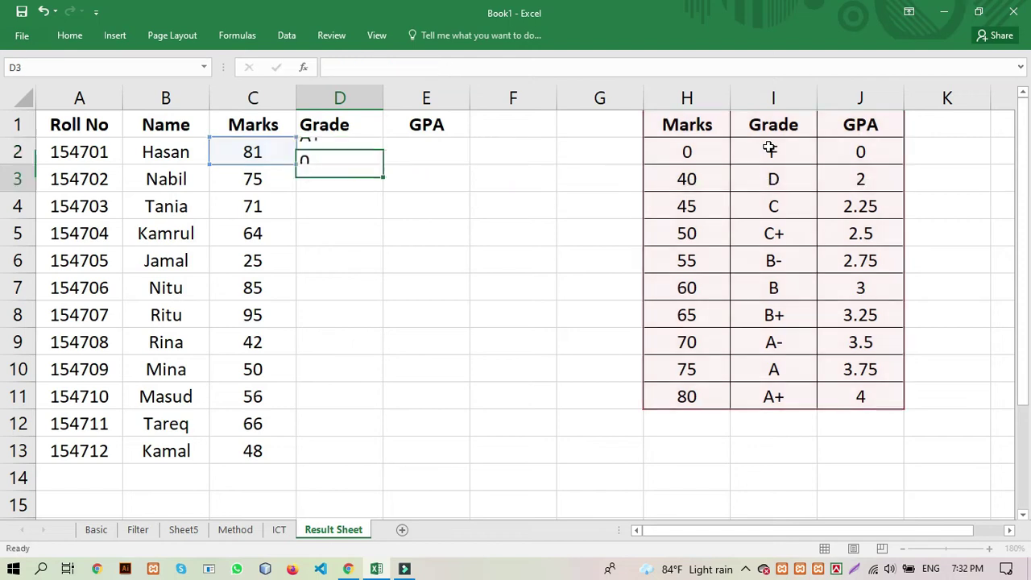
left_click(336, 146)
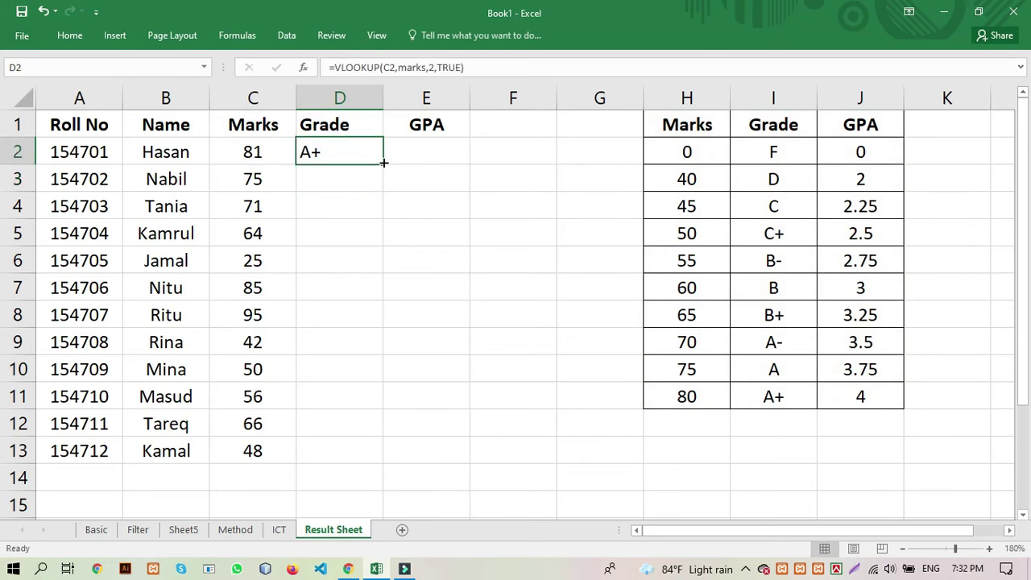
double_click(383, 163)
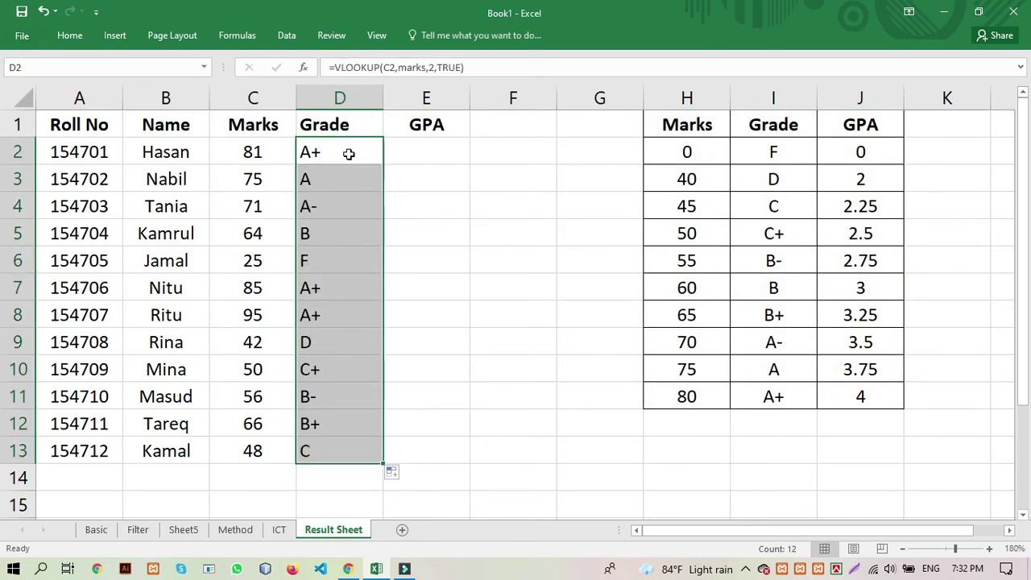
Try changing the match type in the D2 formula from approximate to exact (FALSE)
double_click(352, 153)
left_click(532, 151)
key("BackSpace")
key("BackSpace")
key("BackSpace")
key("BackSpace")
type("flase")
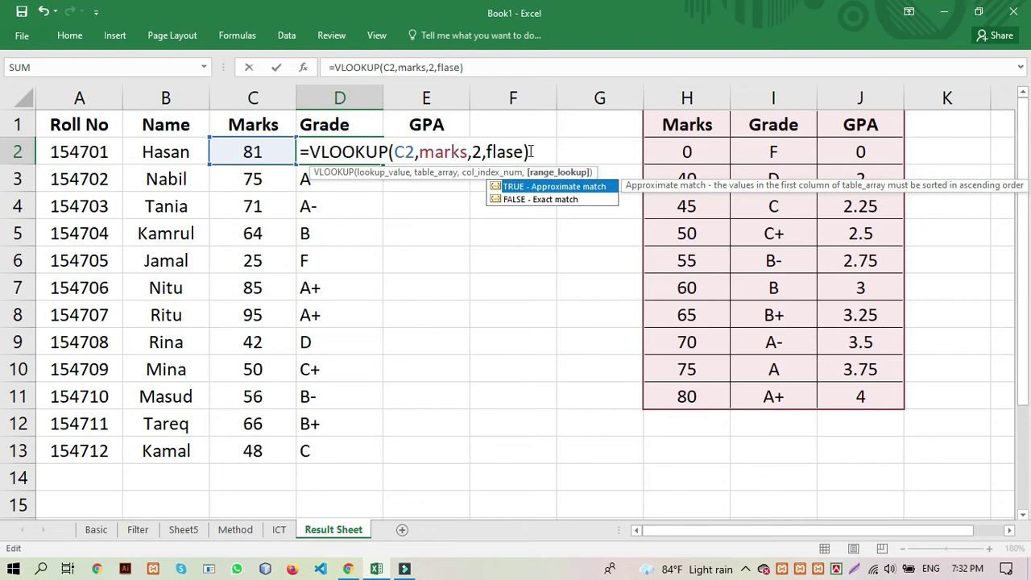
key("Down")
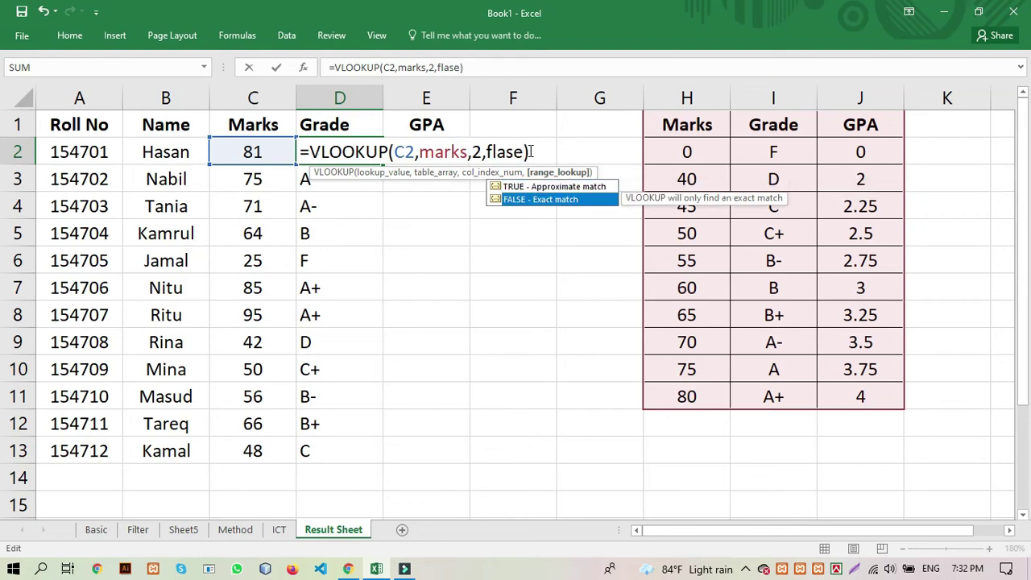
key("Return")
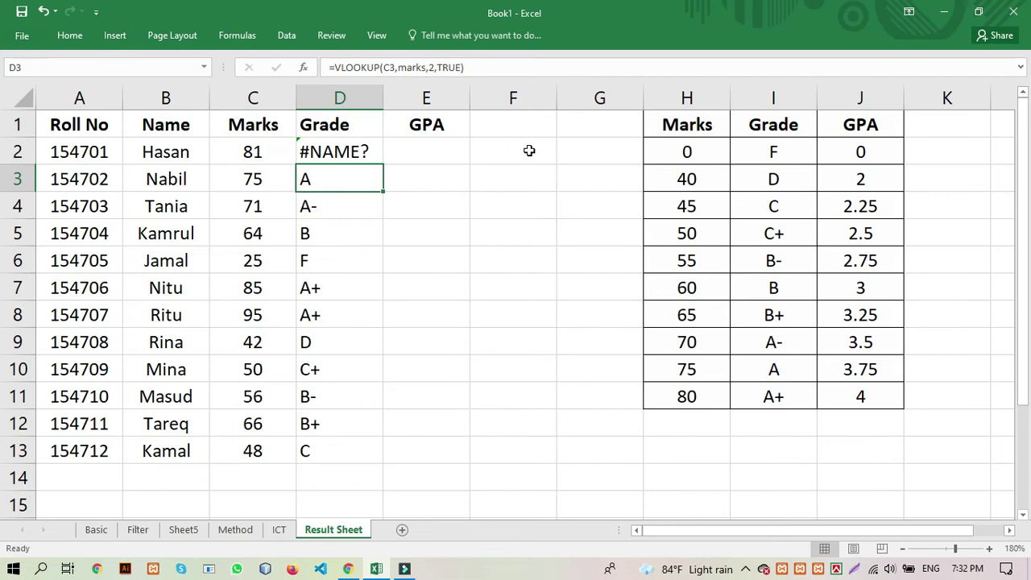
Clear the match type argument in D2 so the formula reads =VLOOKUP(C2,marks,2,)
double_click(341, 145)
left_click(524, 143)
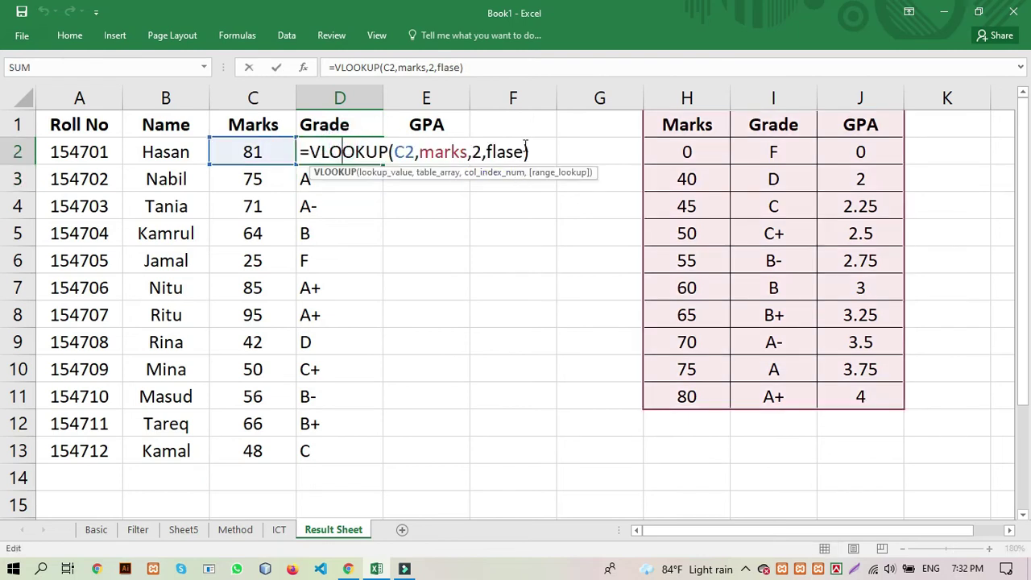
key("BackSpace")
key("BackSpace")
key("BackSpace")
key("BackSpace")
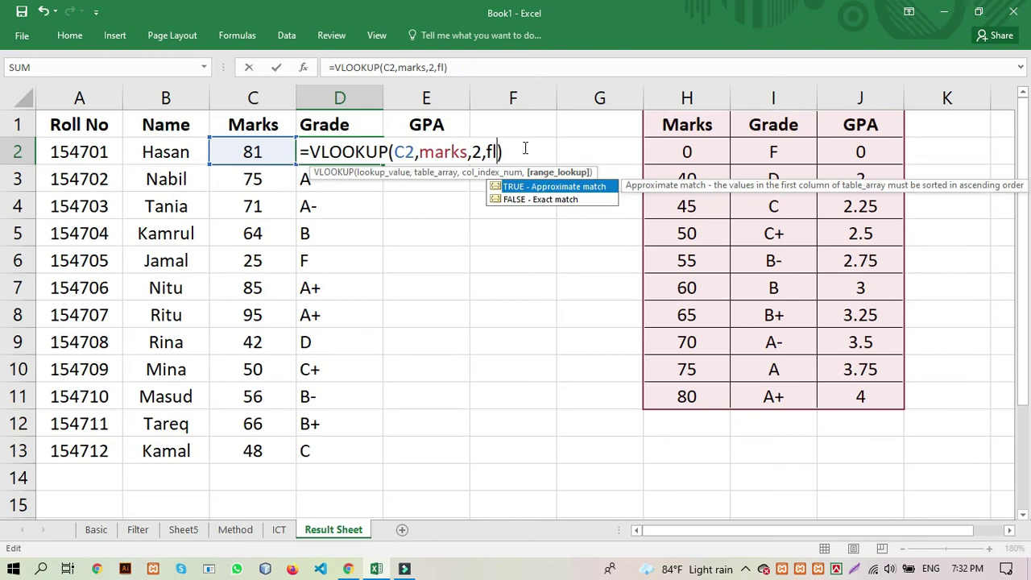
key("BackSpace")
key("Down")
key("Return")
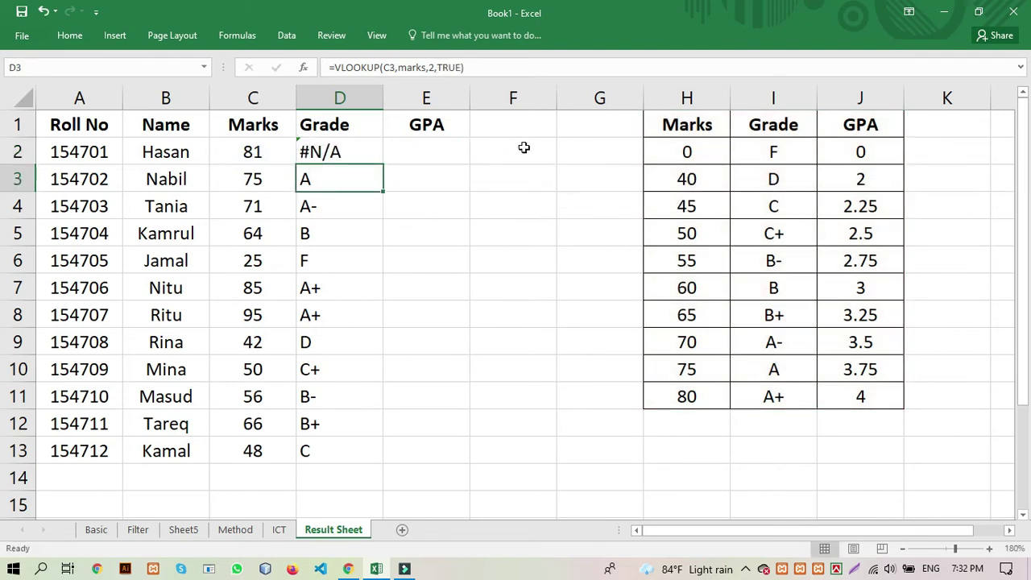
Set the match type of the VLOOKUP formula in D2 to FALSE and fill the formula down to D13
double_click(364, 155)
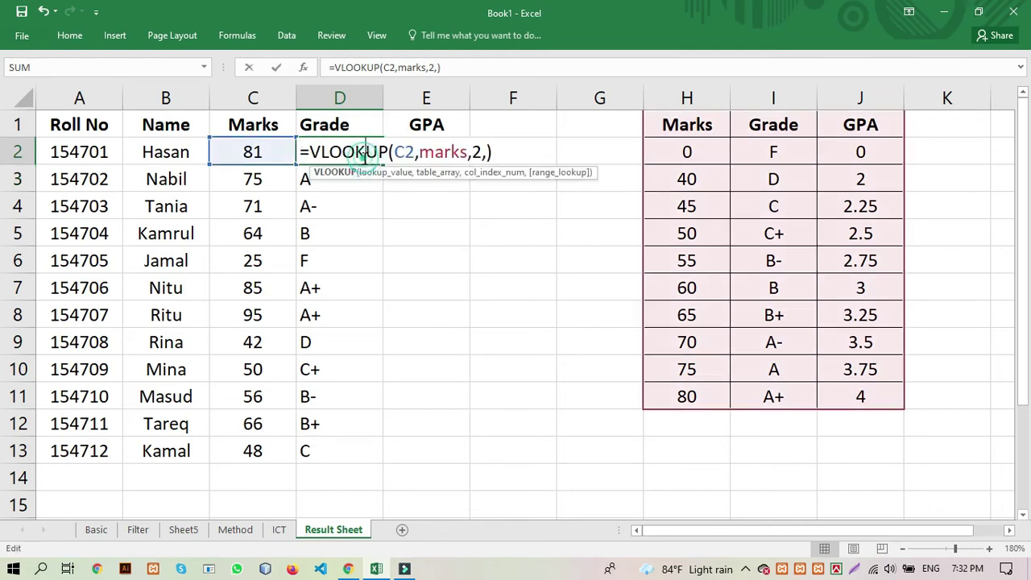
left_click(487, 151)
type("false")
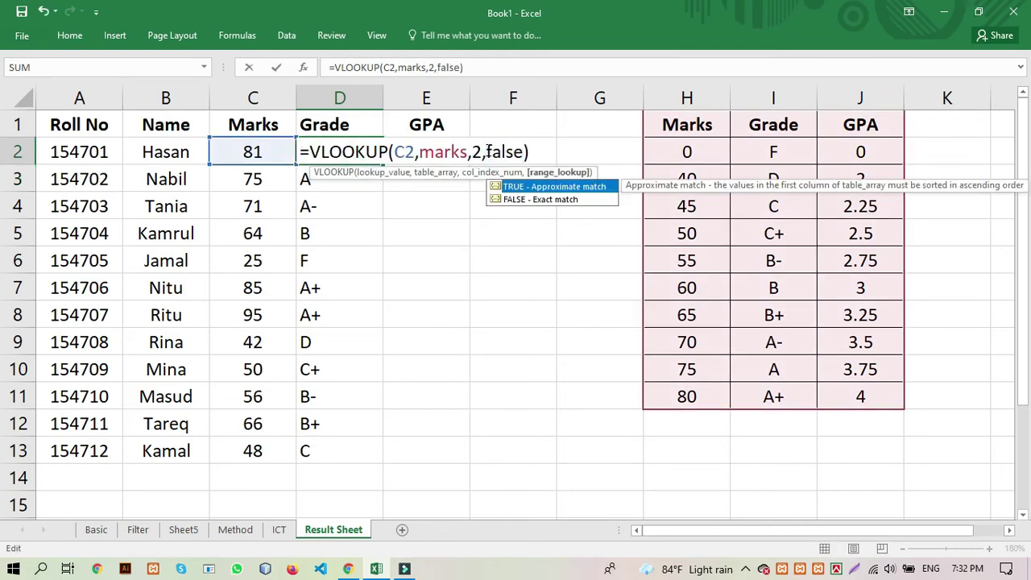
key("ctrl+Return")
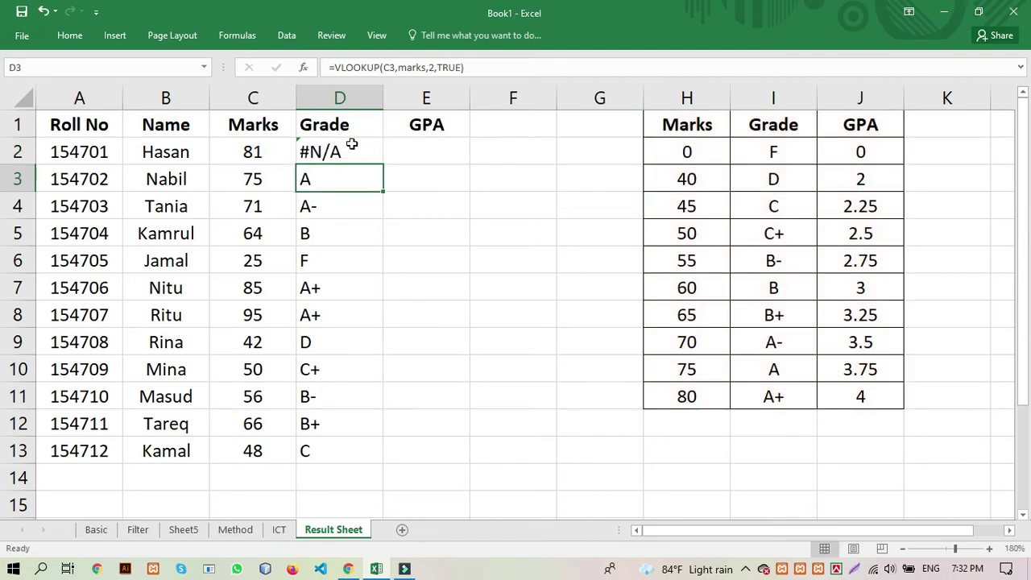
double_click(354, 152)
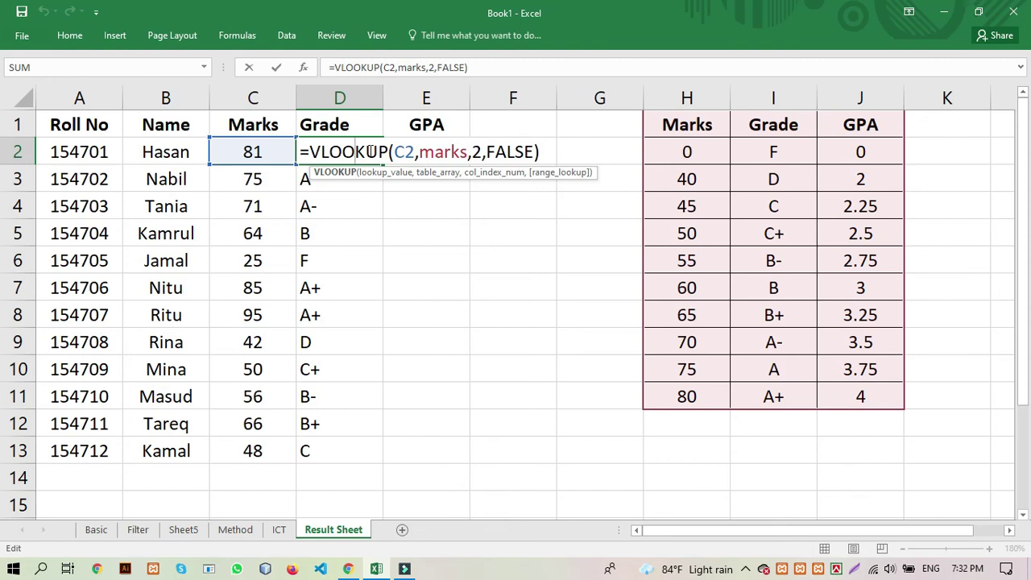
key("Return")
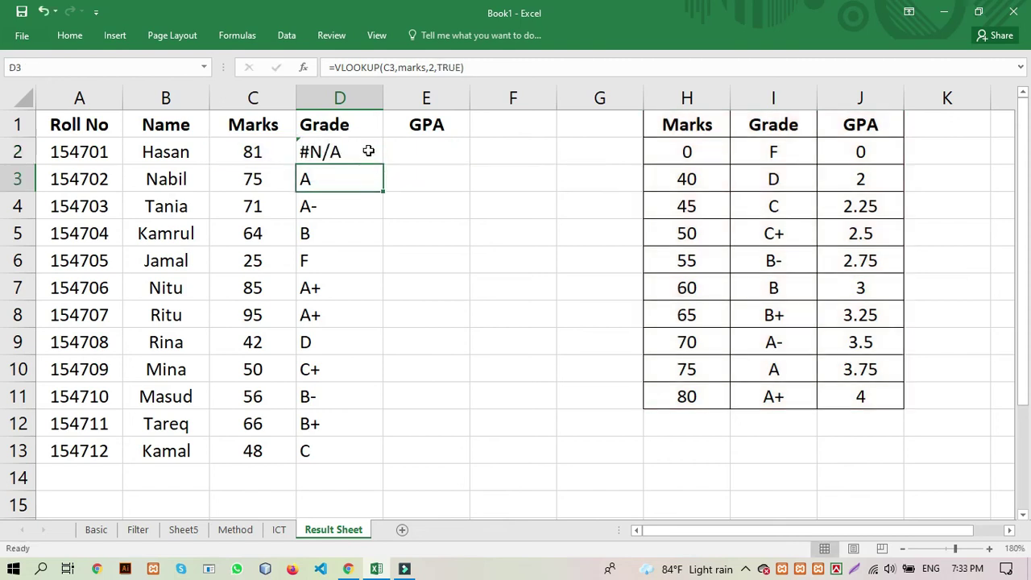
left_click(343, 153)
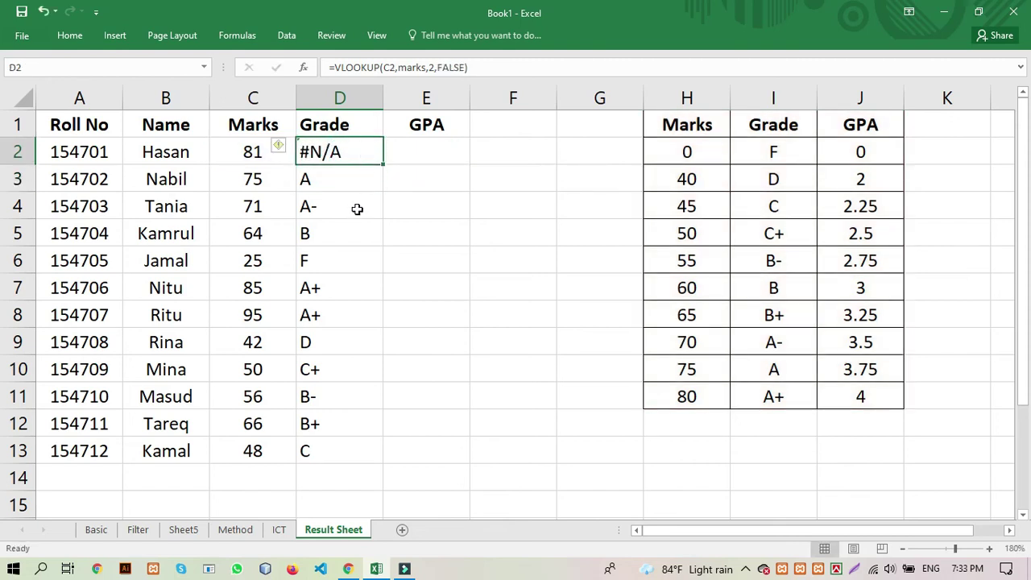
double_click(384, 164)
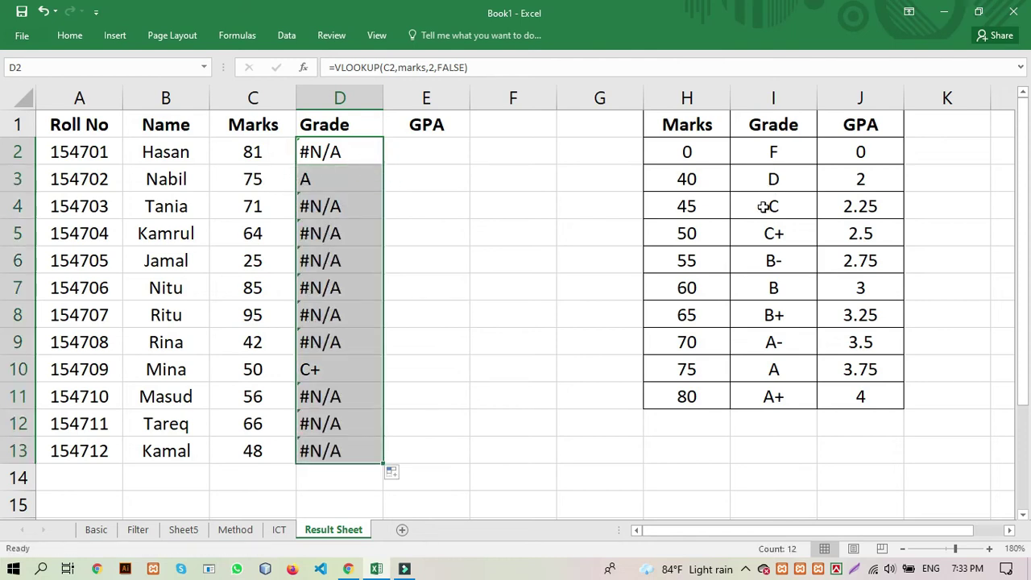
Change the mark in C11 to 55
double_click(257, 397)
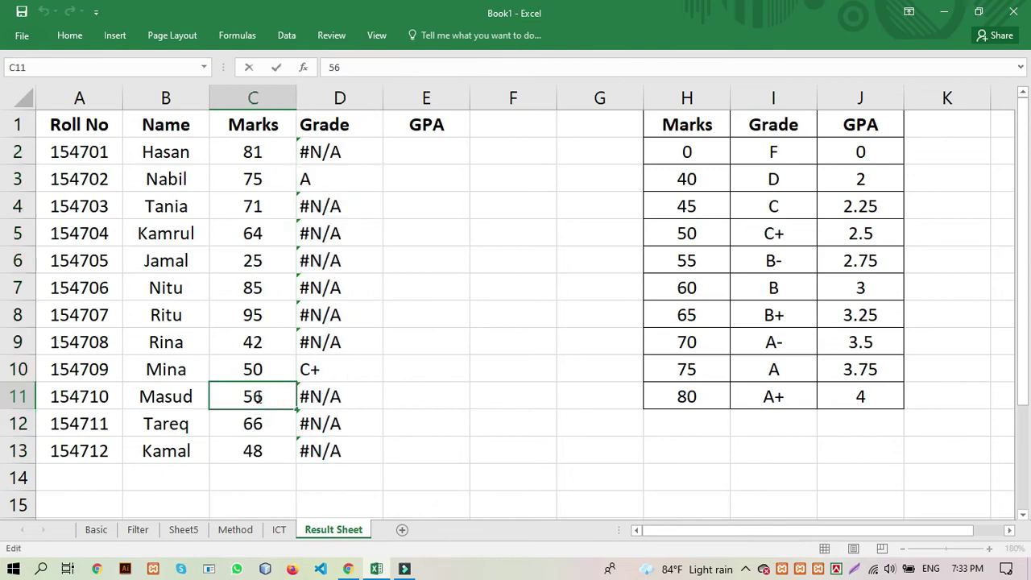
key("BackSpace")
type("5")
key("Return")
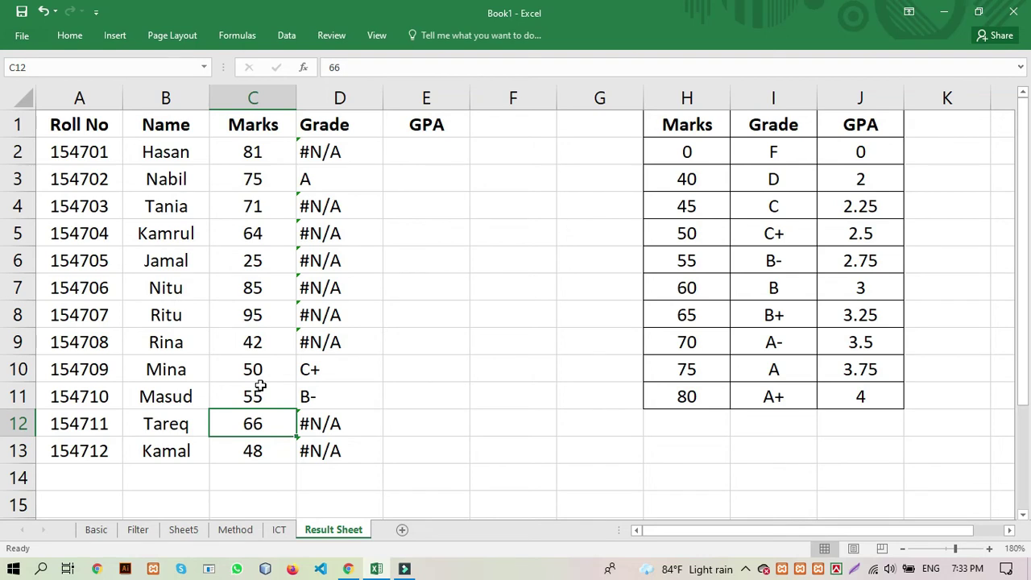
Set the match type of the D2 VLOOKUP formula back to TRUE and fill it down the Grade column to D13
double_click(322, 155)
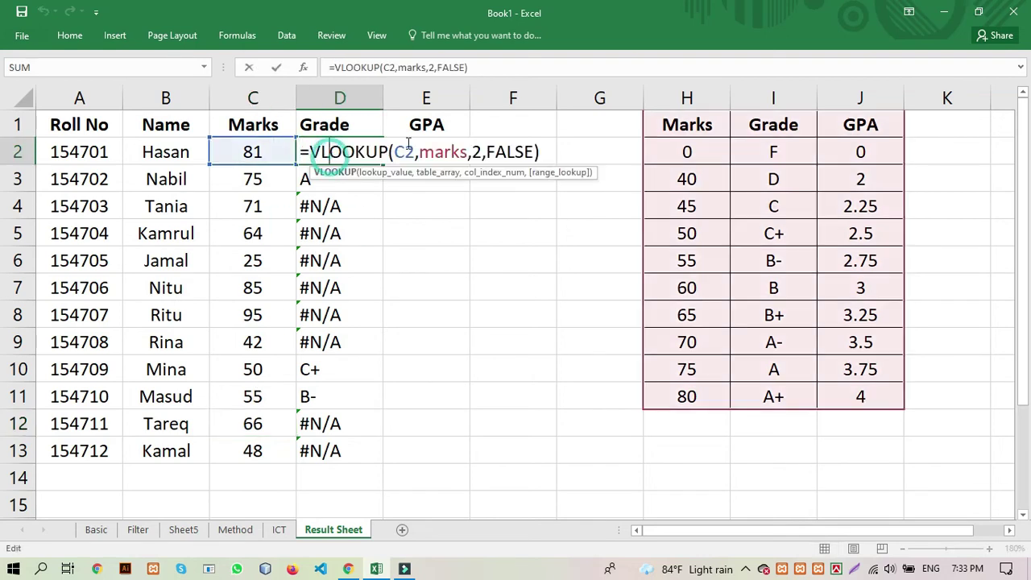
double_click(507, 150)
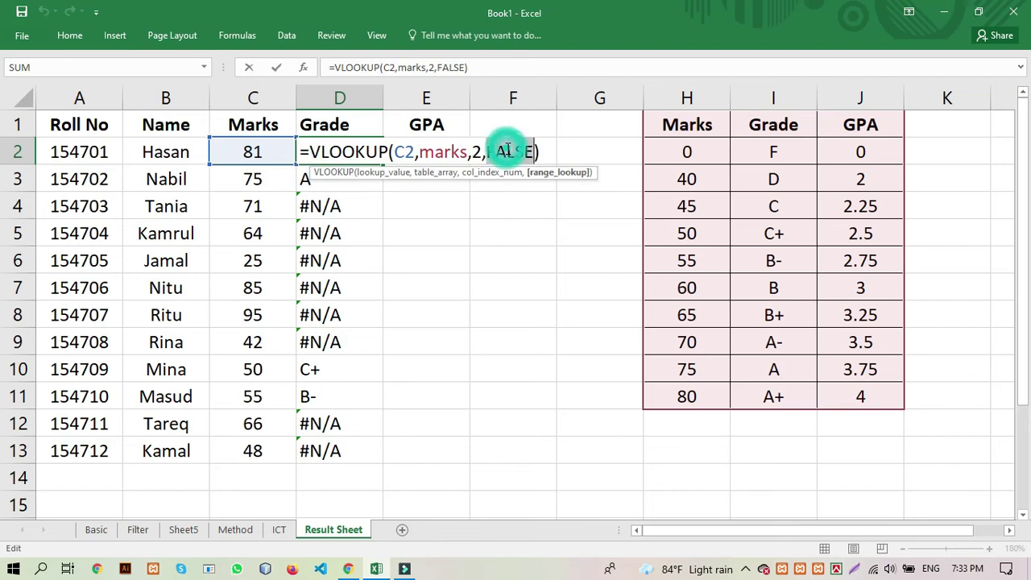
type("true")
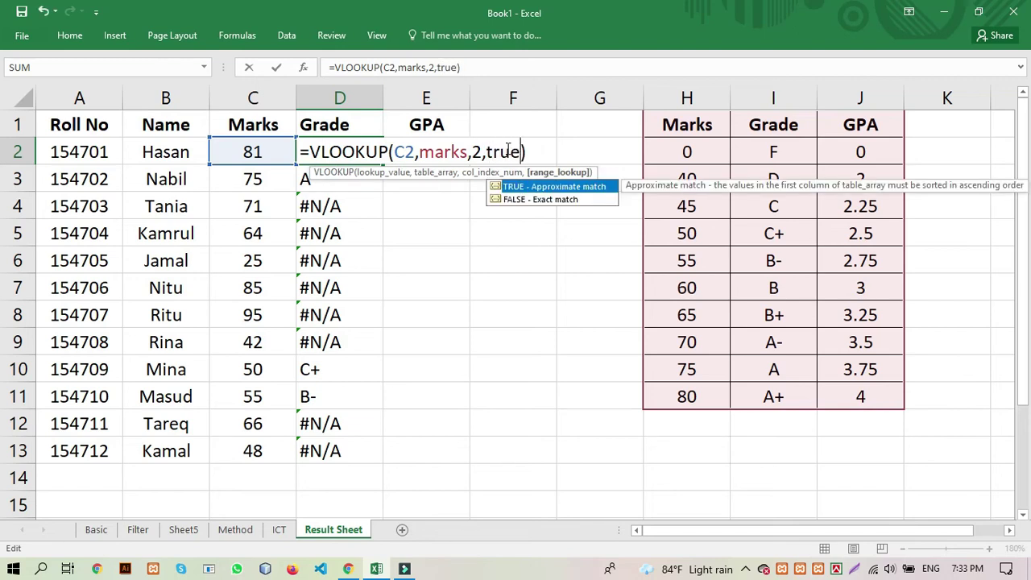
key("Return")
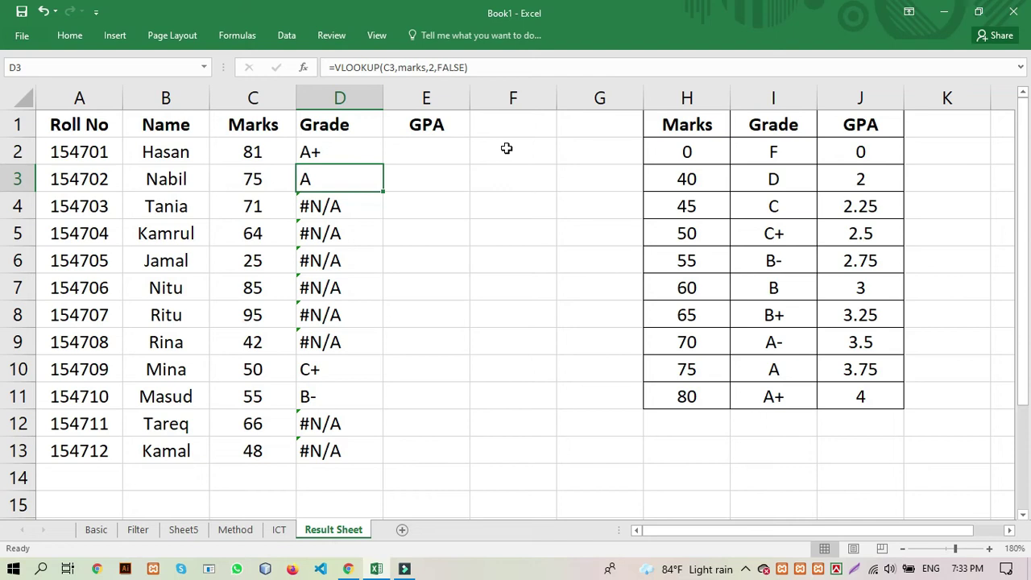
left_click(357, 143)
double_click(383, 167)
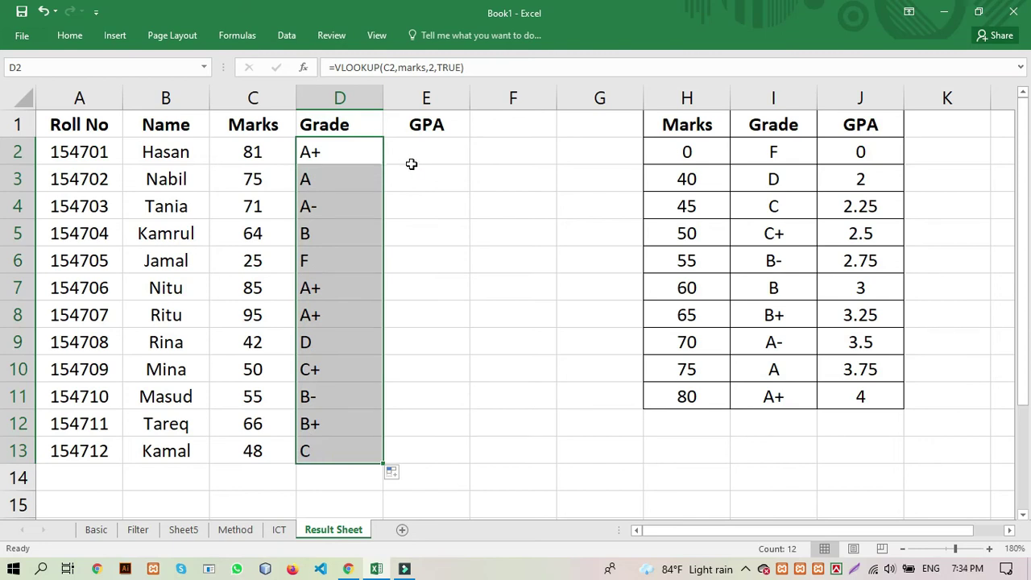
left_click(411, 159)
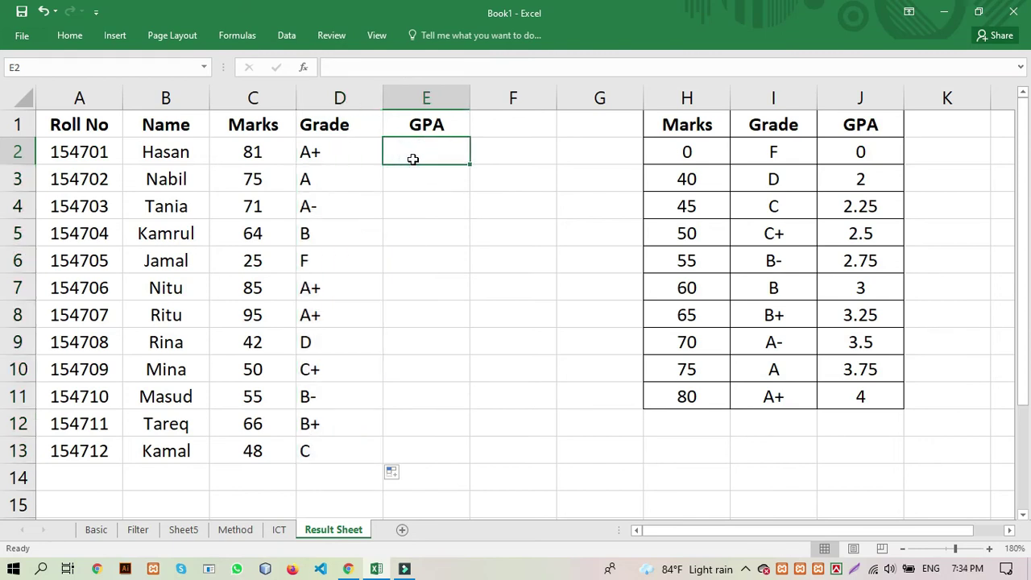
type("=")
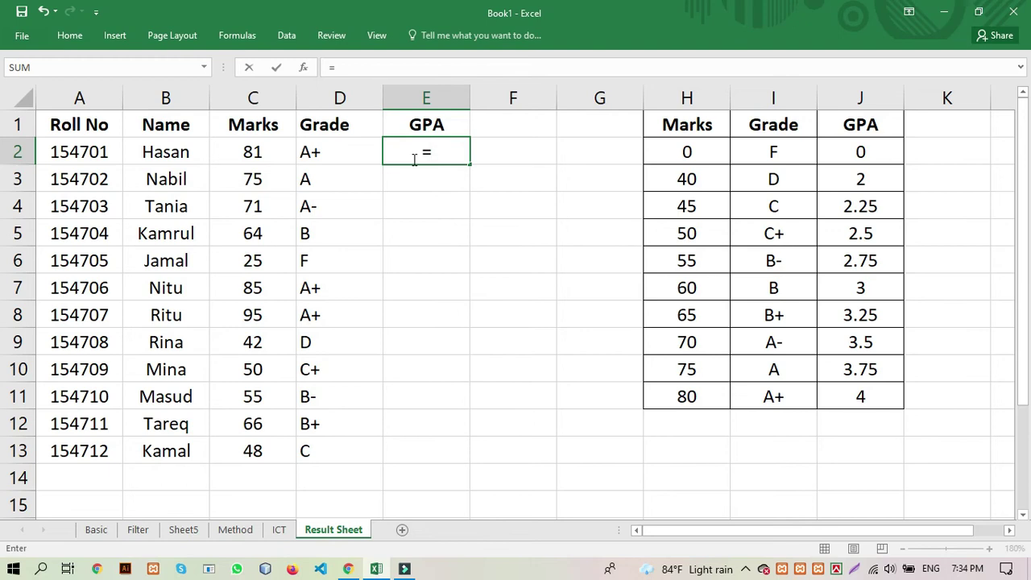
key("BackSpace")
left_click(505, 175)
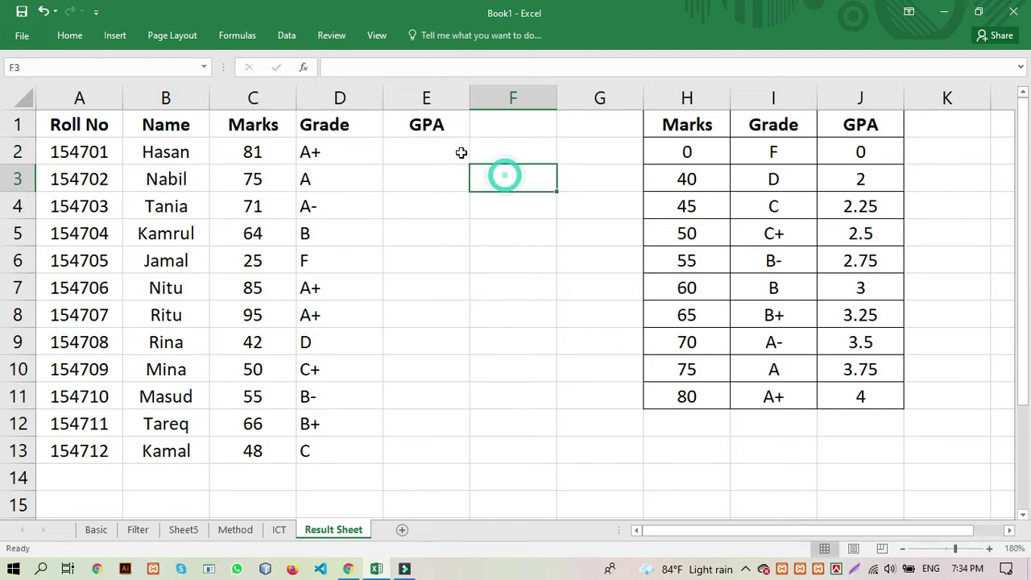
Left-align the whole GPA column E
left_click(419, 92)
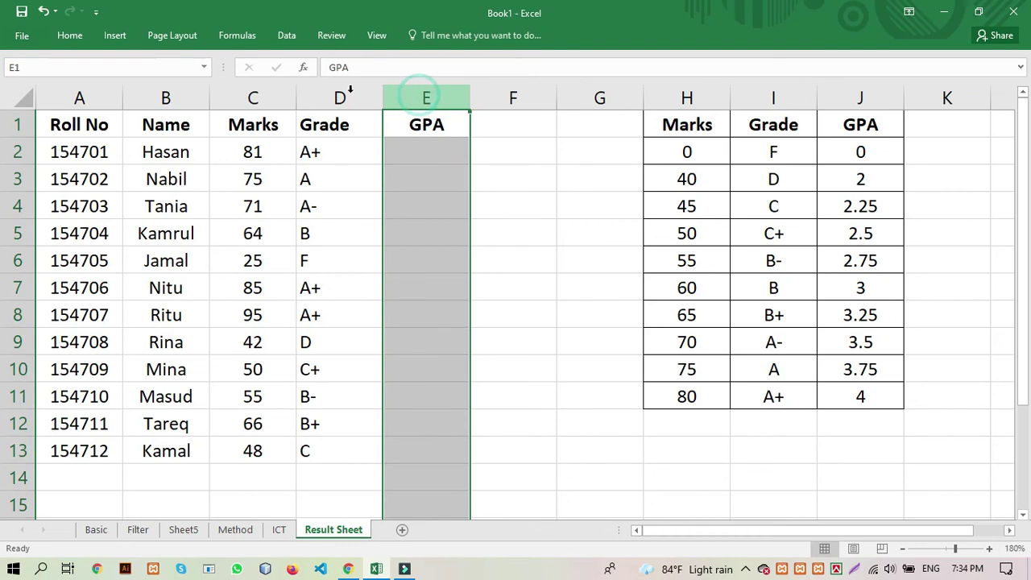
left_click(70, 35)
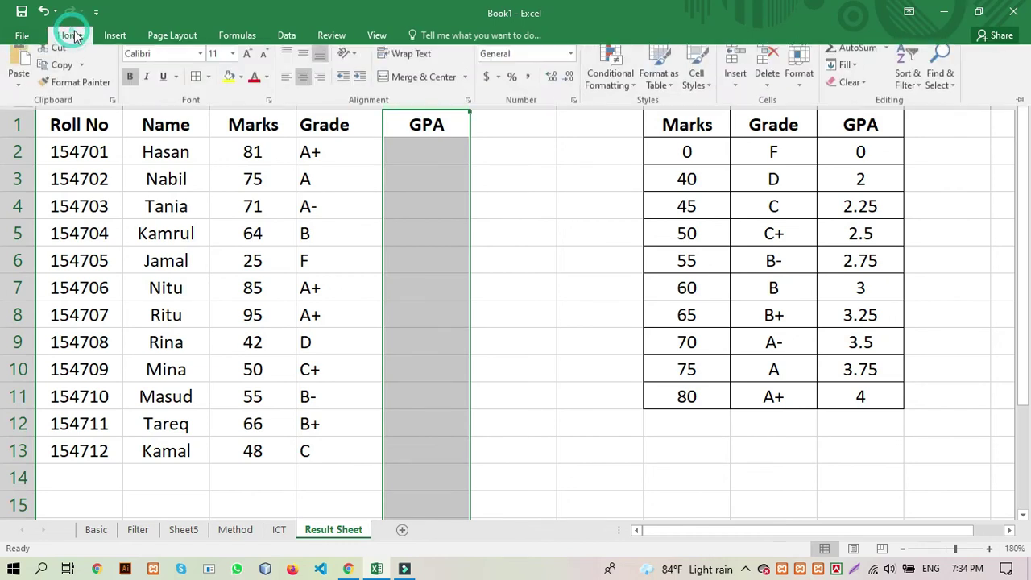
left_click(286, 85)
left_click(424, 152)
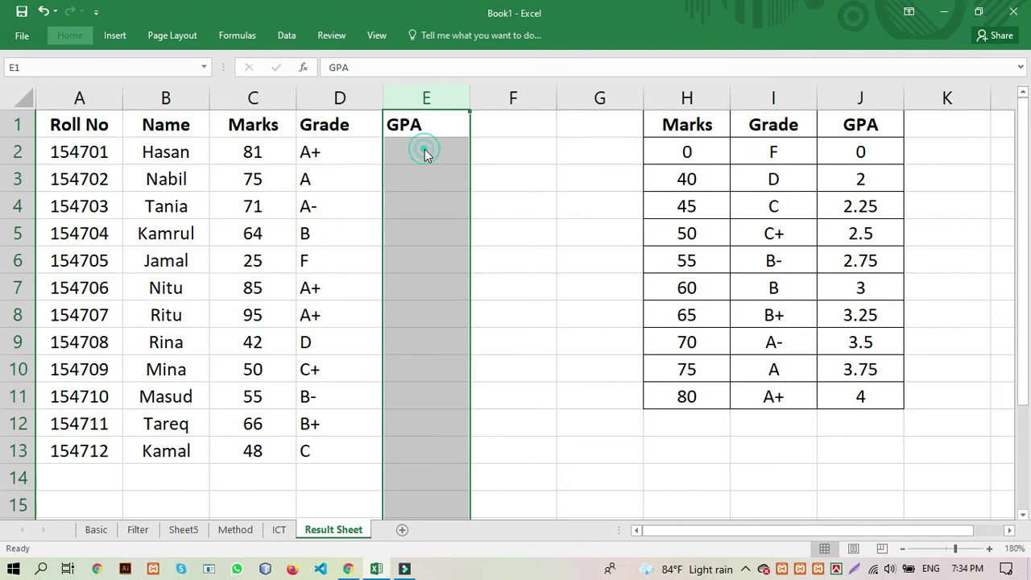
Enter the formula =VLOOKUP(C2,marks,3,TRUE) in E2 to look up the GPA
left_click(424, 151)
type("=")
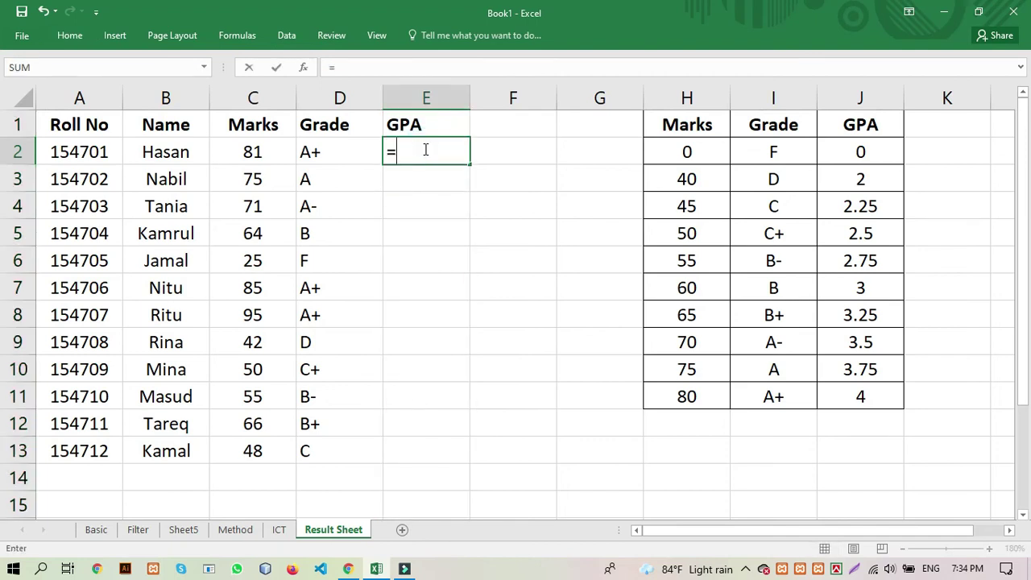
type("vlo")
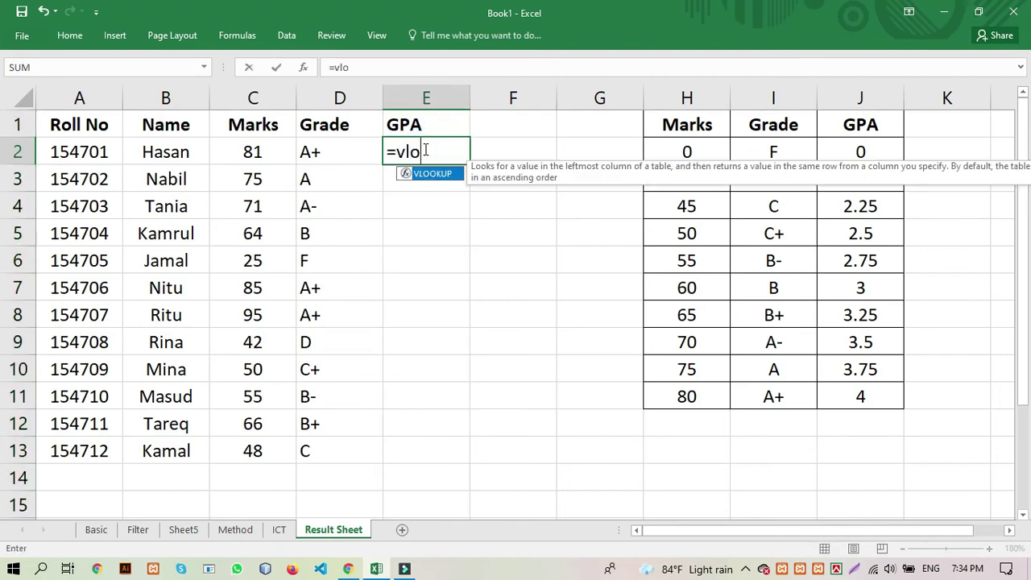
type("okup(")
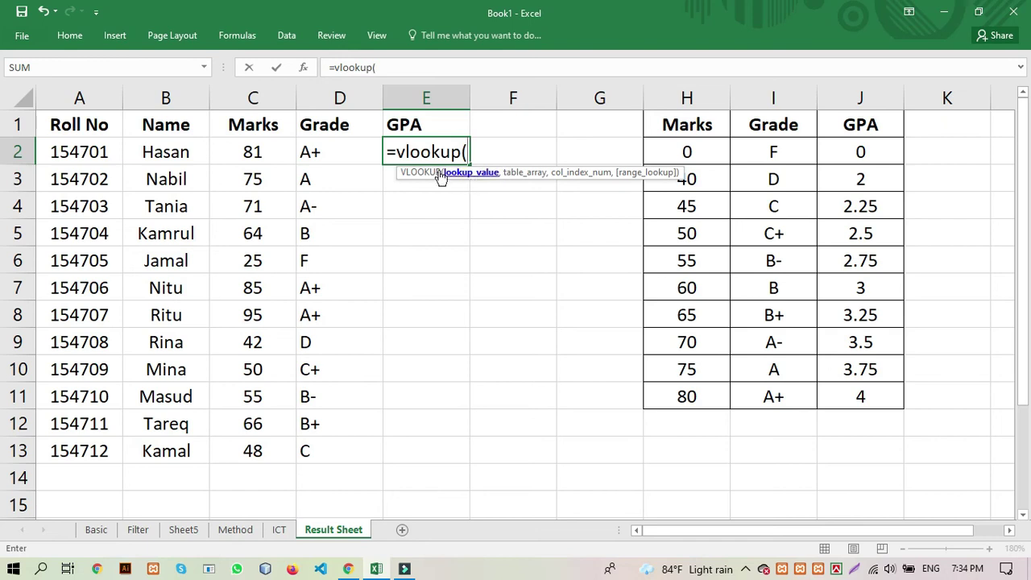
left_click(252, 152)
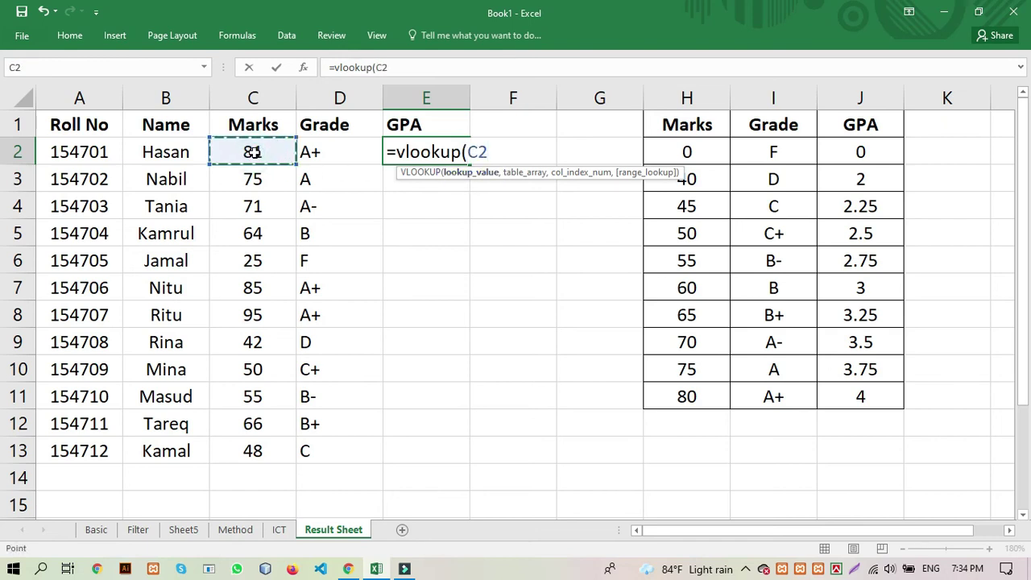
type(",")
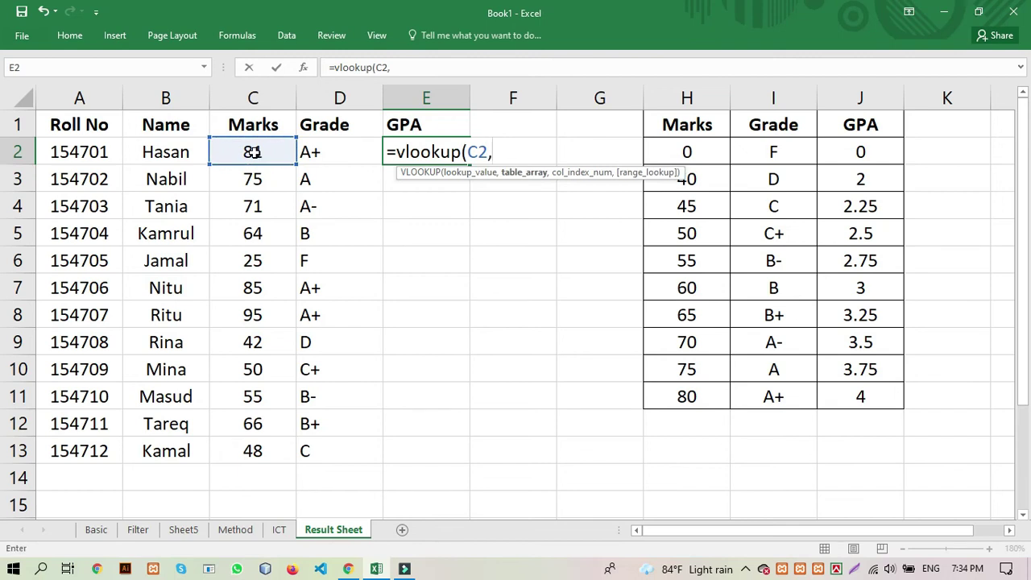
type("marks")
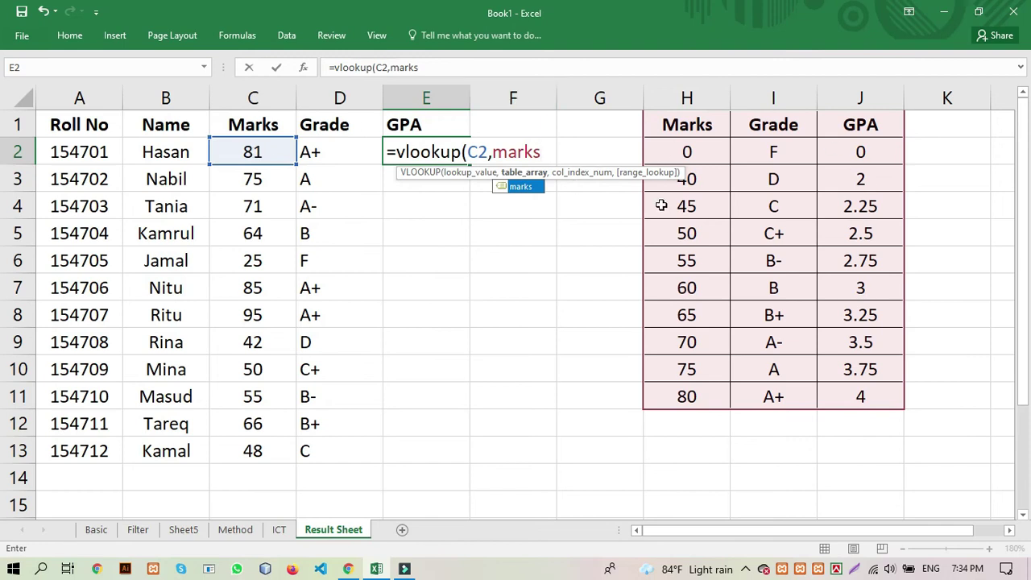
type(",")
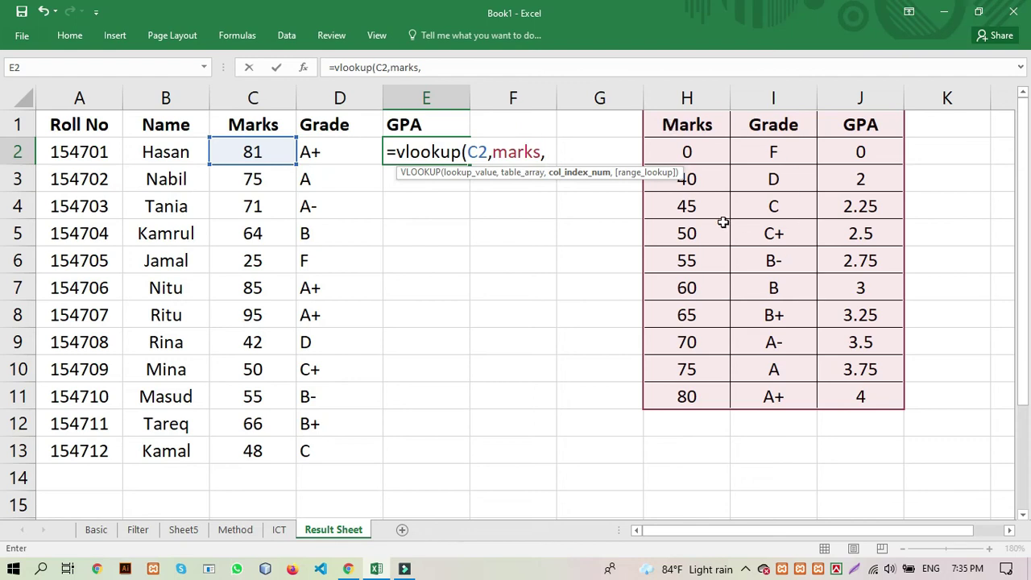
type("3,")
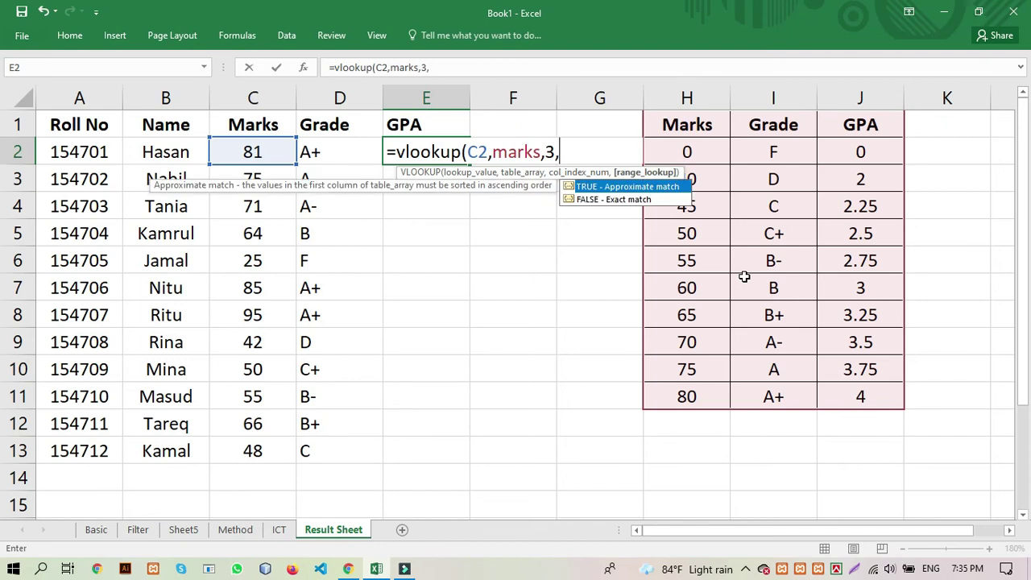
type("true)")
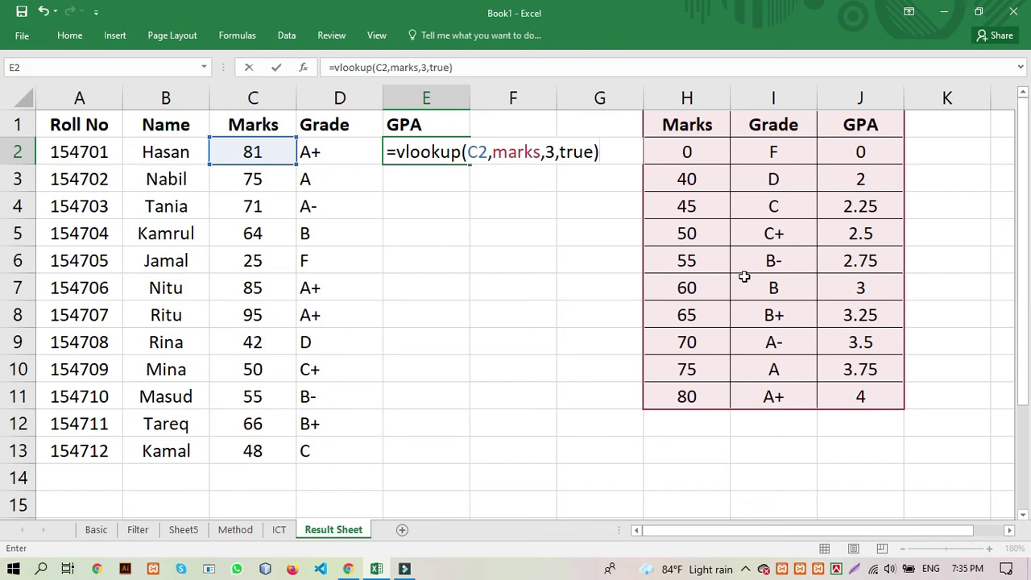
key("Return")
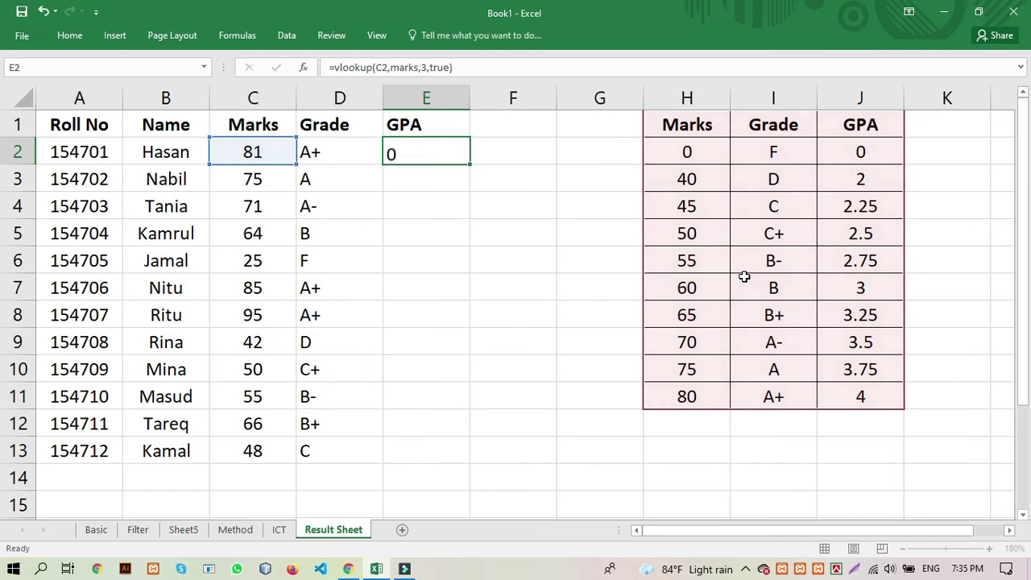
Fill the GPA formula from E2 down to E13
left_click(435, 154)
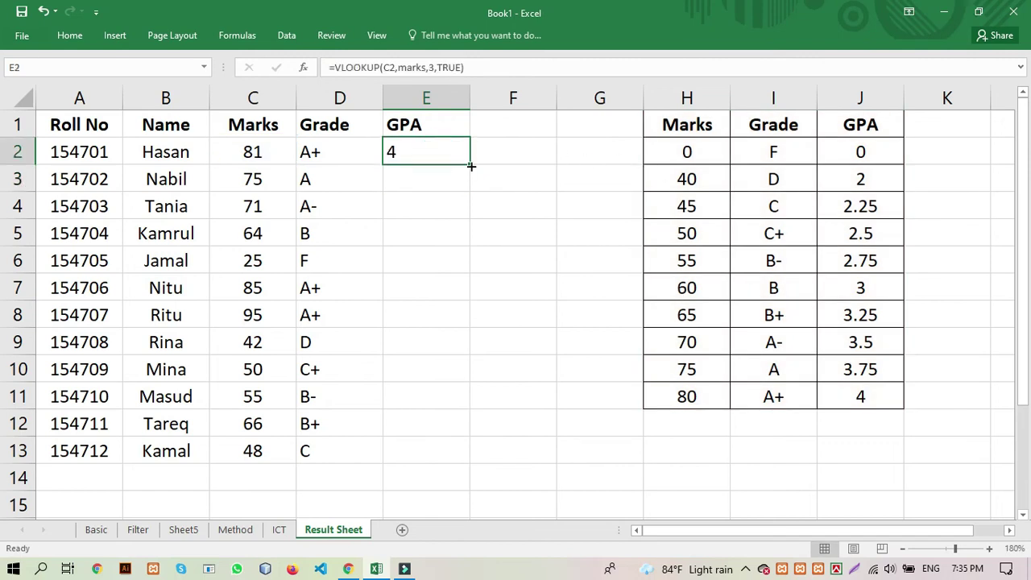
left_click(465, 165)
left_click_drag(469, 162, 469, 162)
double_click(469, 162)
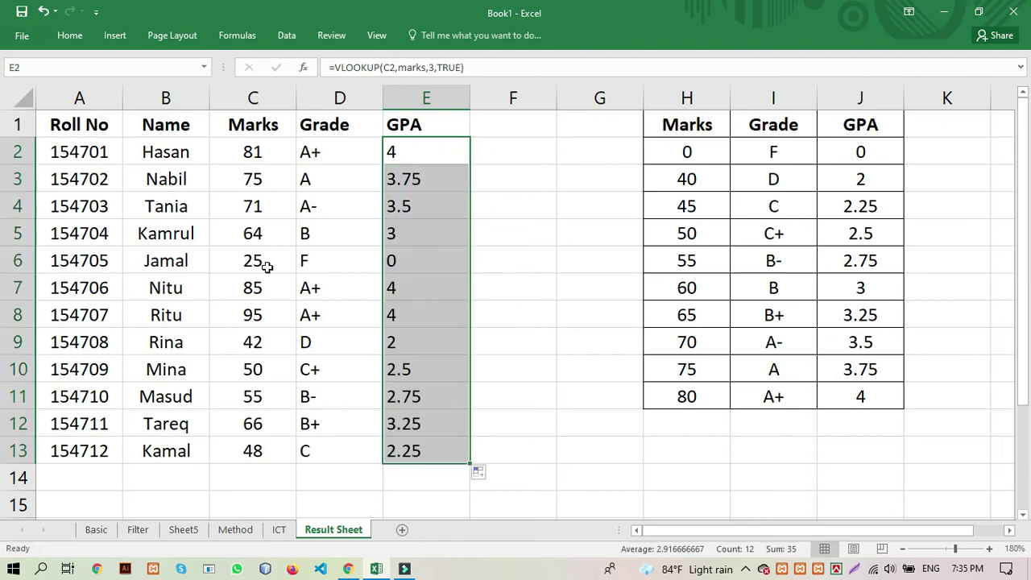
Change the mark in C9 to 10 to test the Grade and GPA lookups
double_click(254, 344)
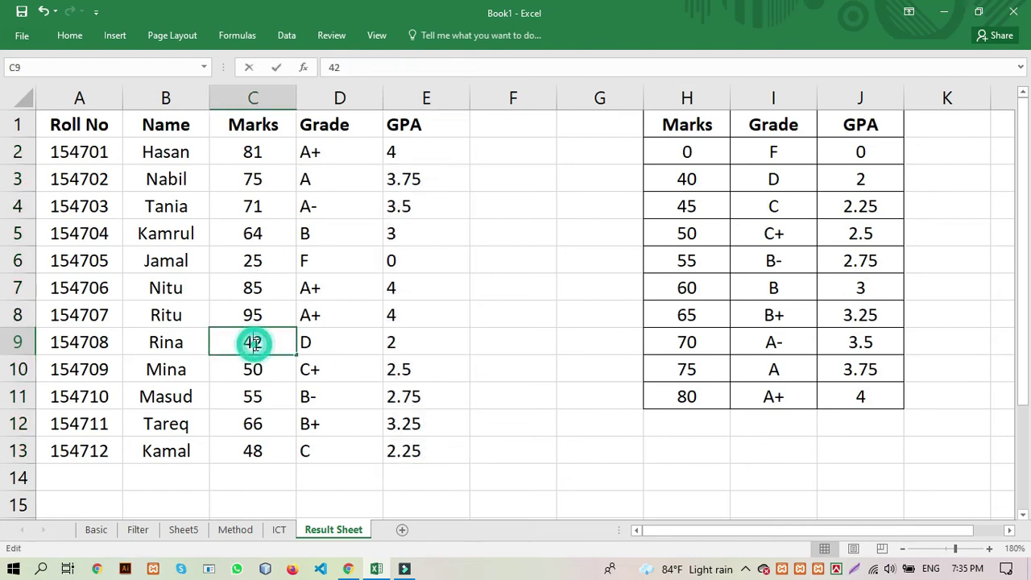
key("BackSpace")
key("BackSpace")
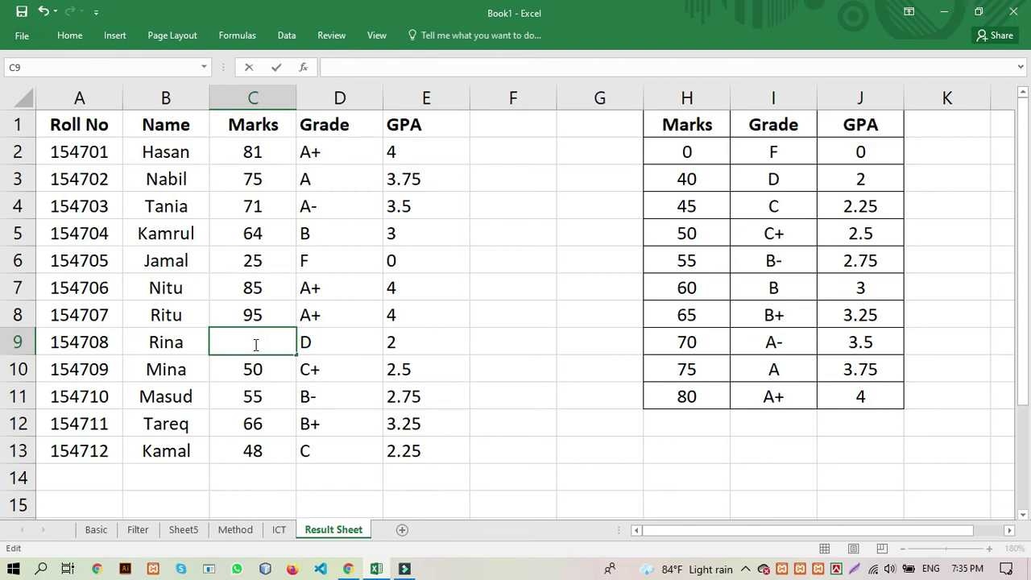
type("10")
key("Return")
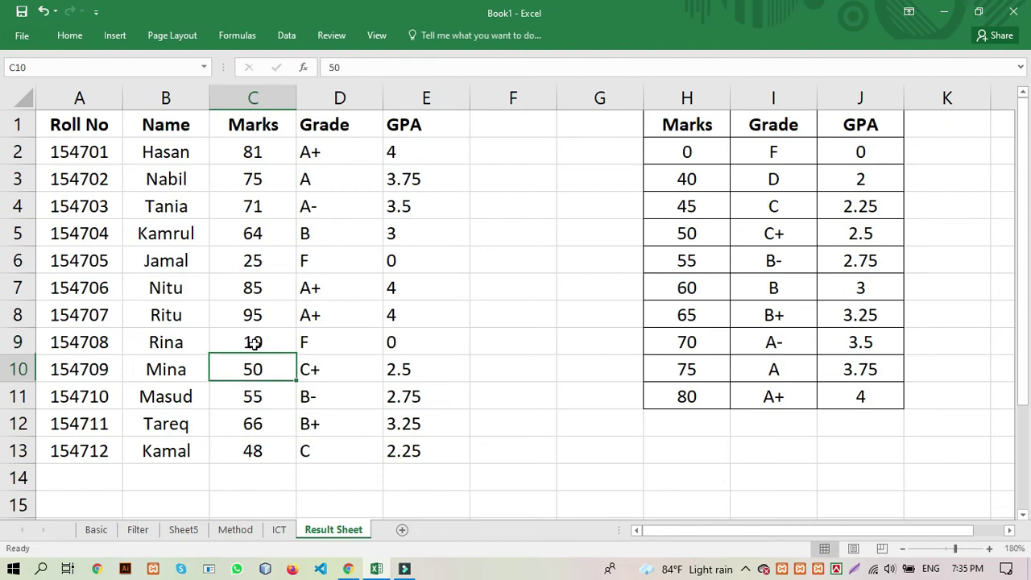
Test the Grade and GPA lookups around the D boundary by changing the mark in C9 to 39 and to 40
left_click(253, 340)
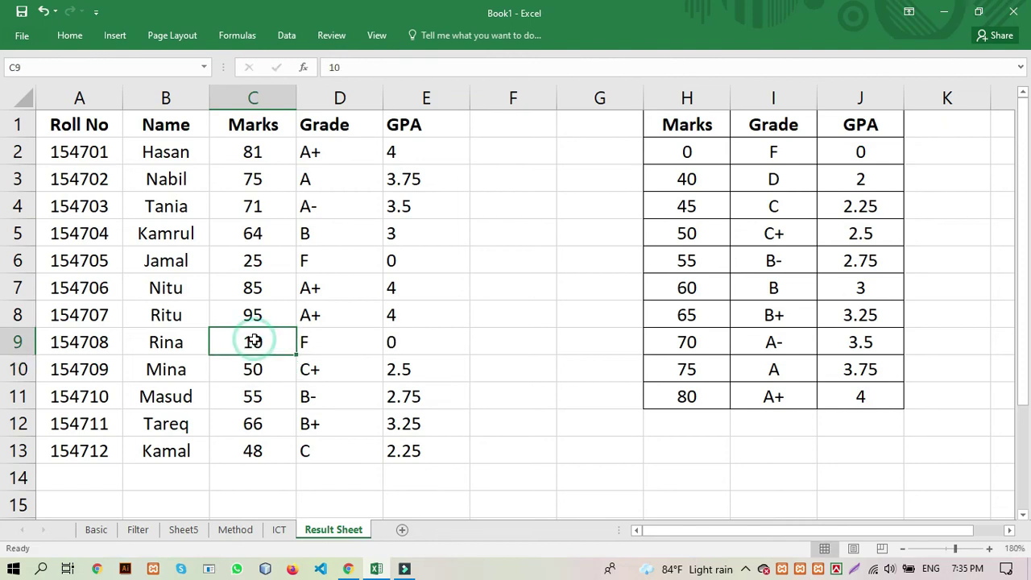
type("39")
key("Return")
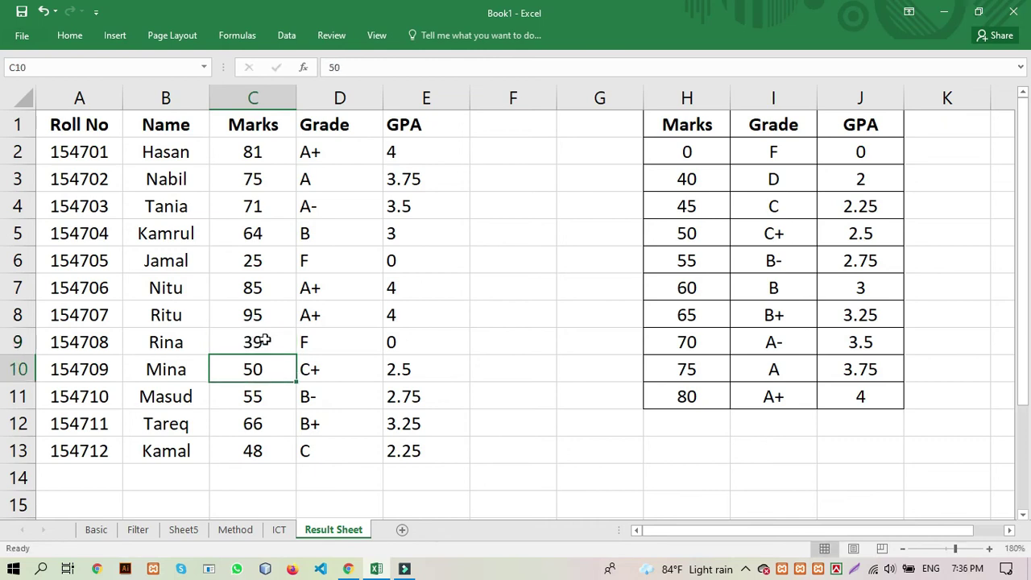
left_click(264, 340)
type("40")
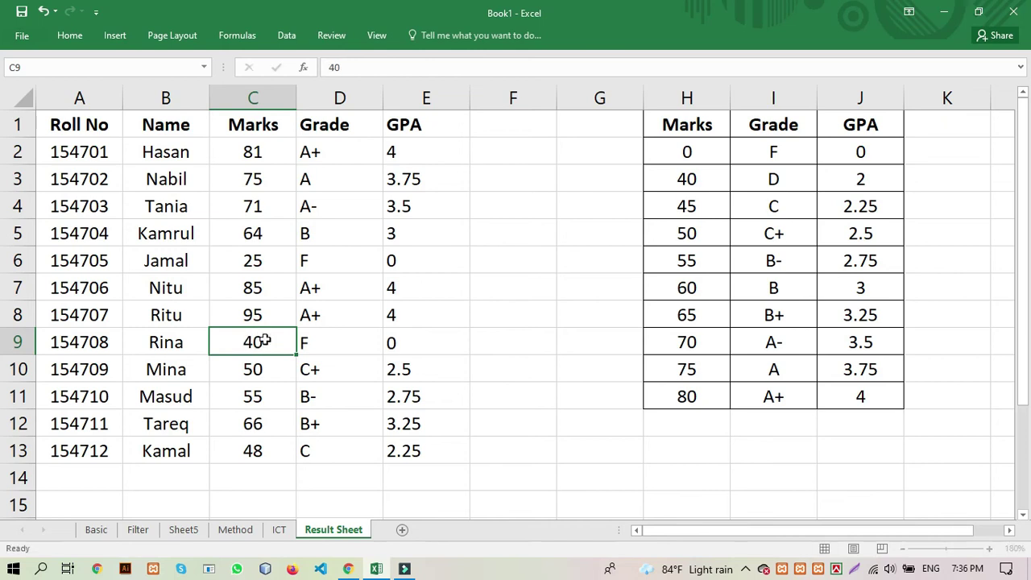
key("Return")
Change the mark in C9 to 41 to test the Grade and GPA lookups just above the boundary
left_click(264, 340)
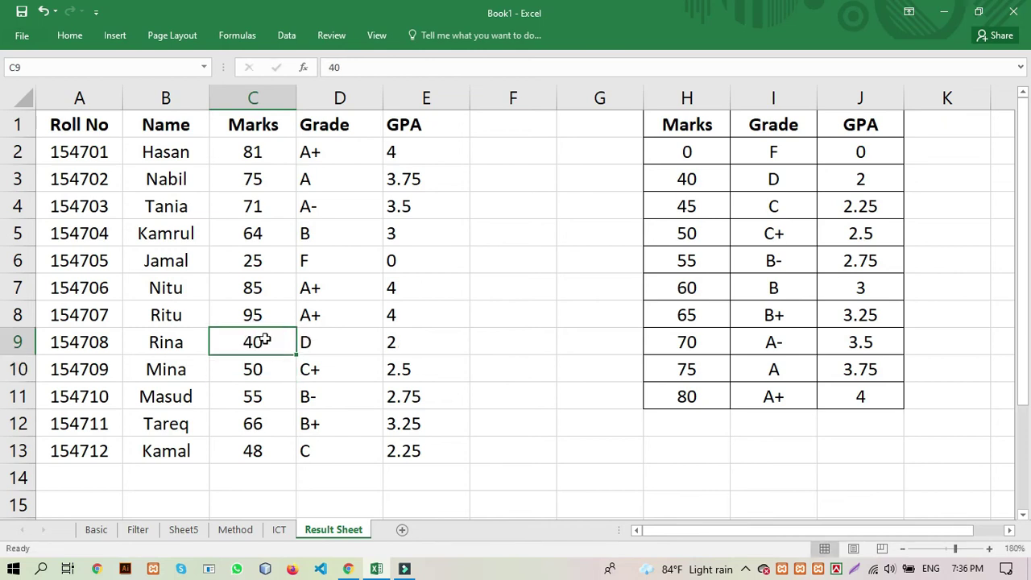
type("41")
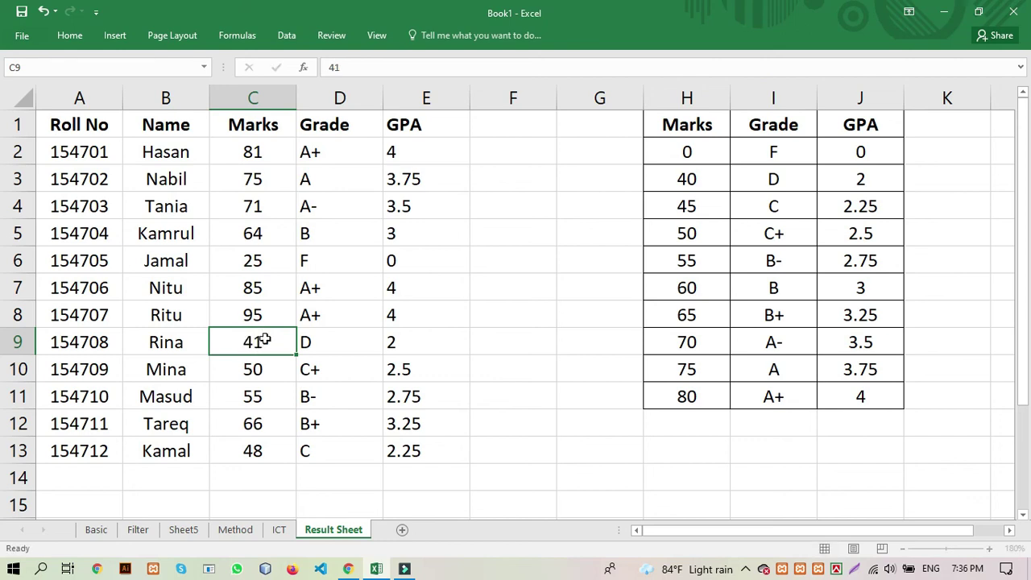
key("Return")
left_click(265, 340)
double_click(266, 339)
Apply all borders to the student result table in A1:E13
left_click(50, 122)
left_click_drag(155, 157, 460, 444)
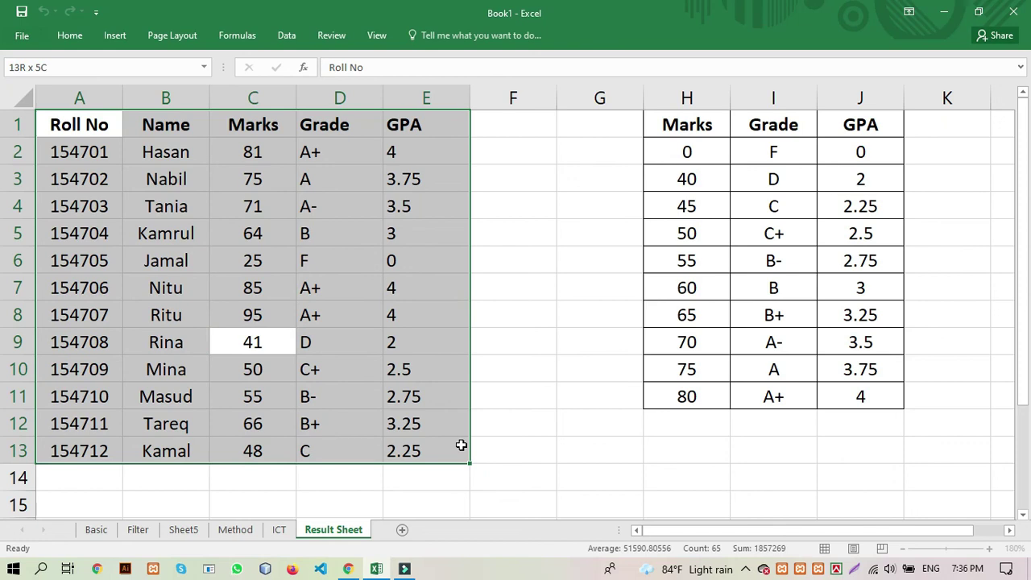
left_click(69, 36)
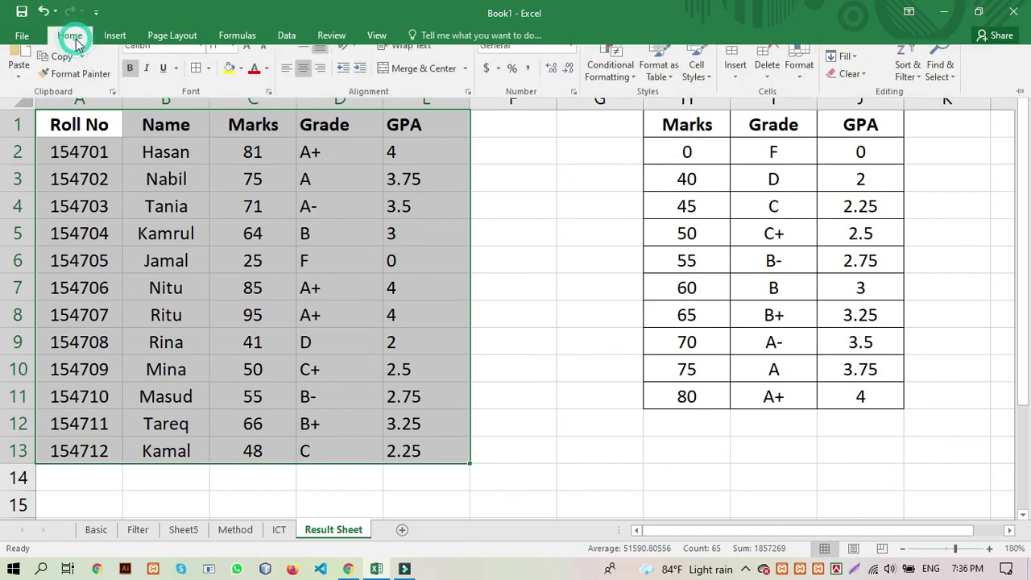
left_click(196, 84)
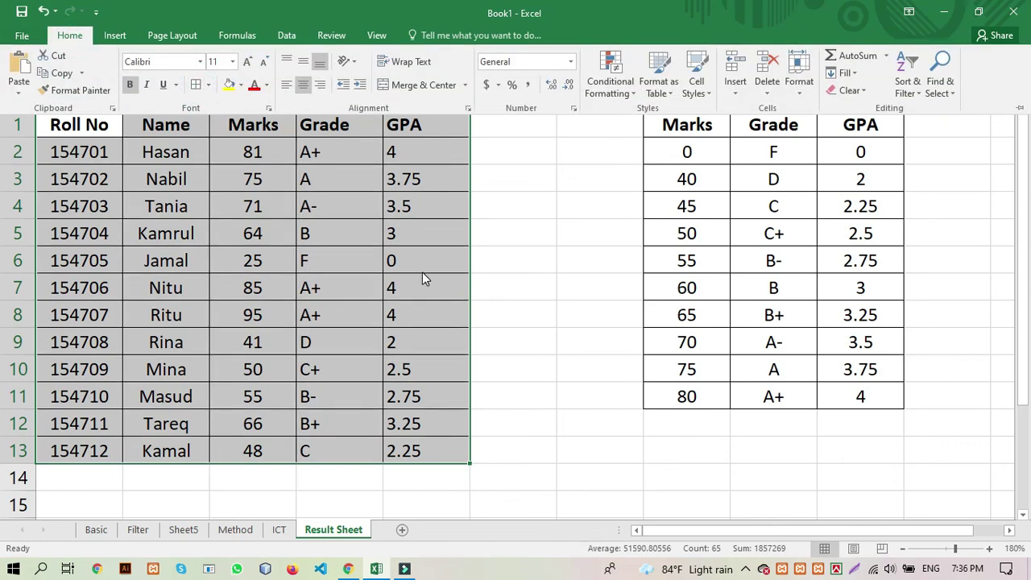
left_click(534, 274)
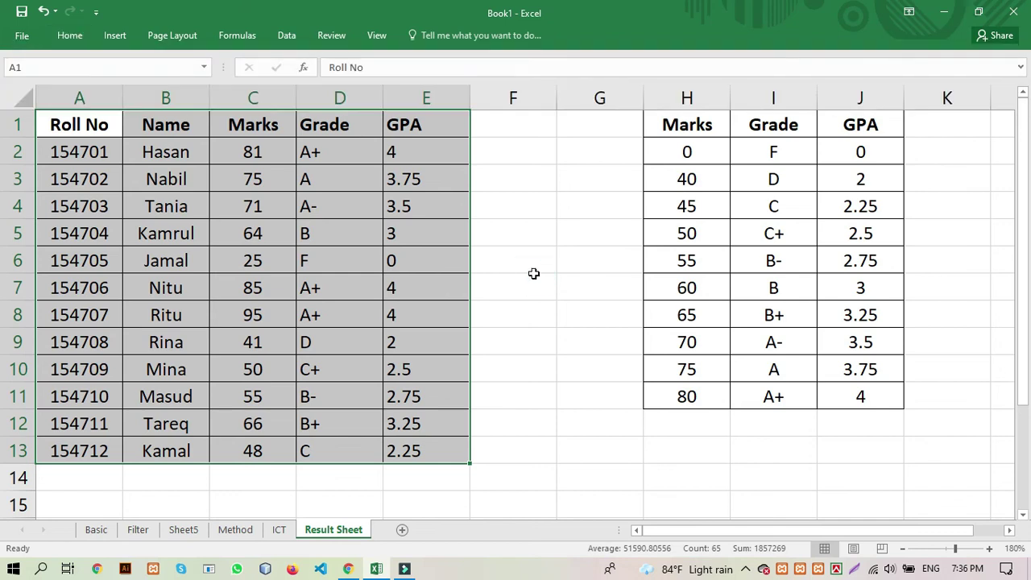
left_click(534, 275)
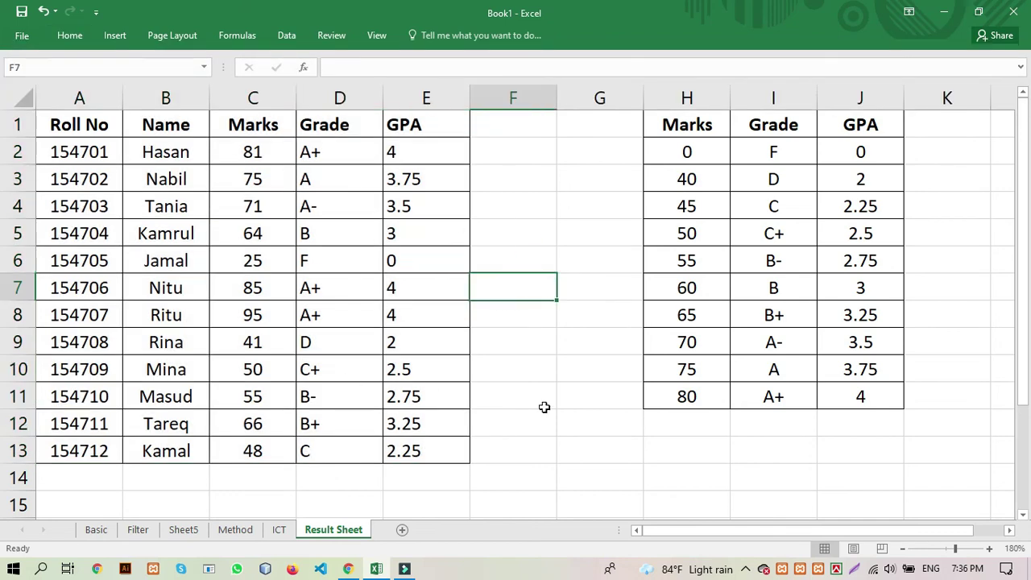
left_click(987, 548)
left_click(988, 547)
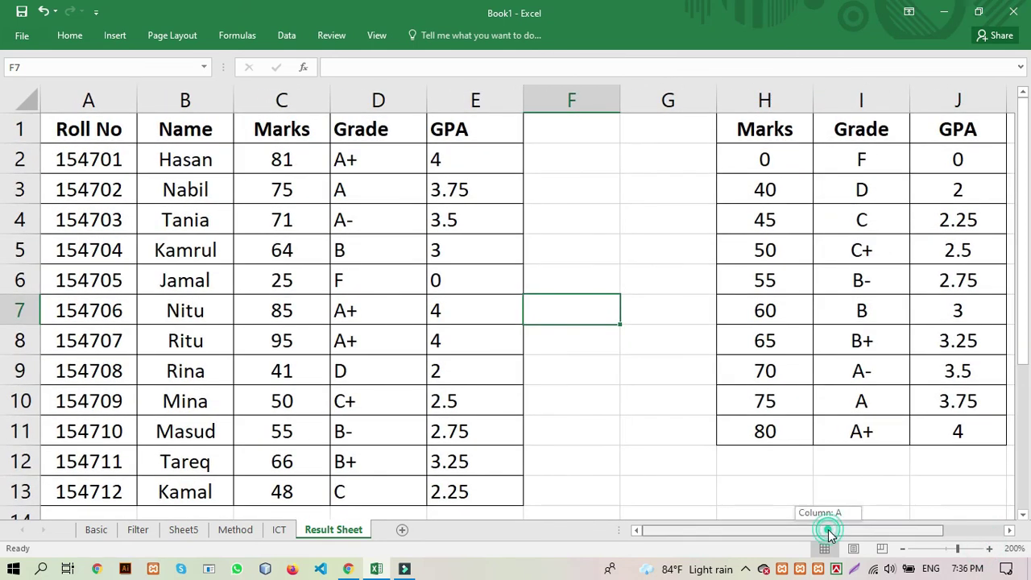